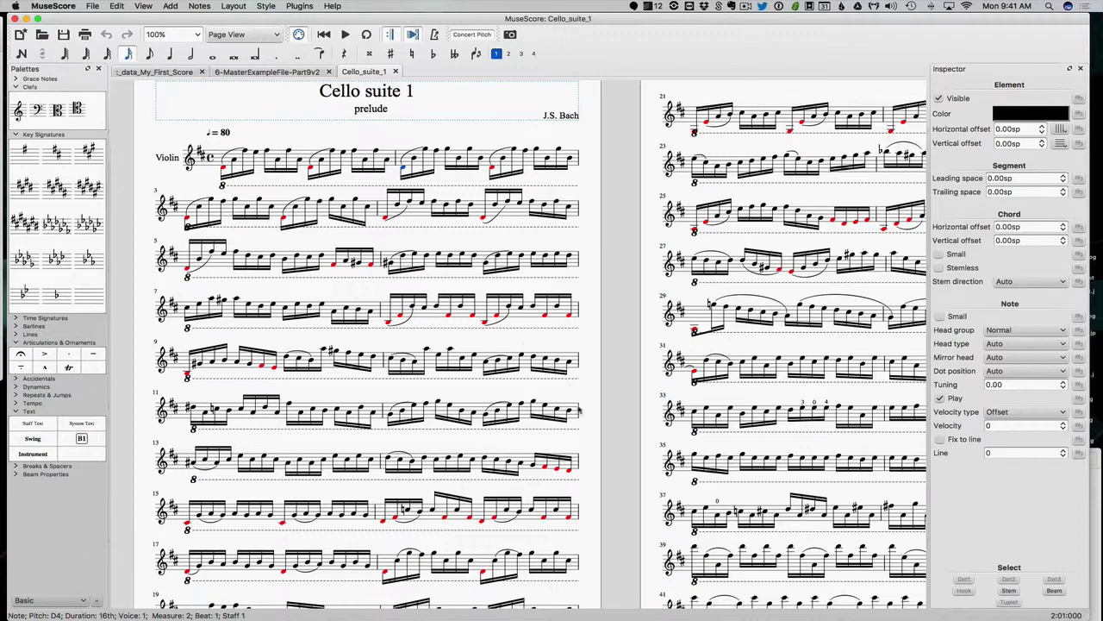
Step: Switch the score to Continuous View, zoomed to about 290% on the opening measures
scroll(580, 410, down, 3)
scroll(580, 410, right, 3)
scroll(577, 411, right, 4)
scroll(578, 410, down, 2)
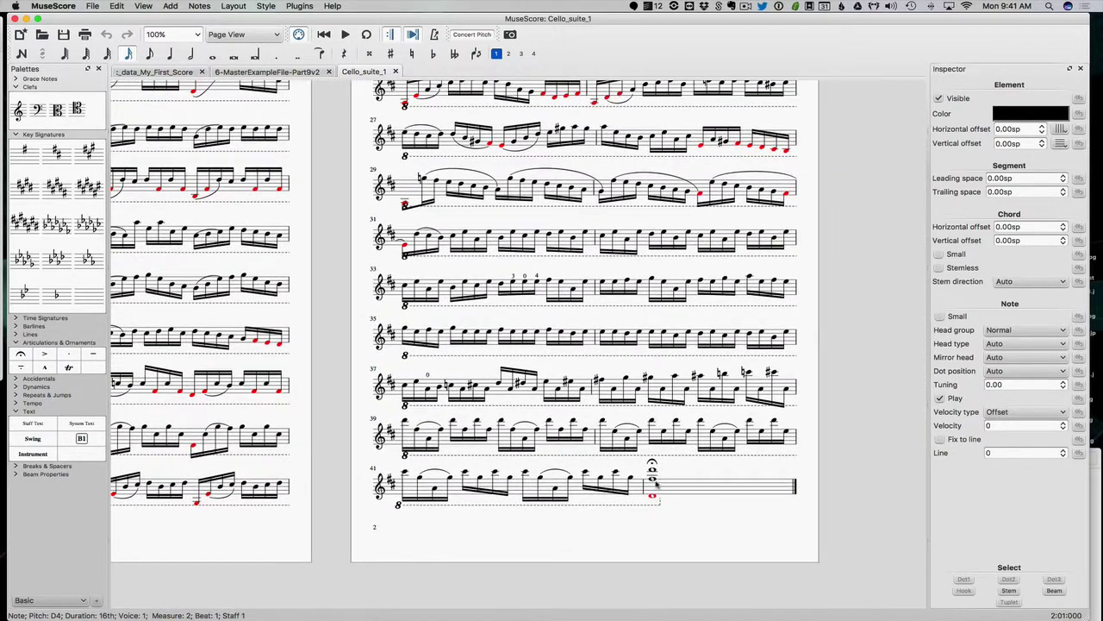
scroll(600, 474, up, 4)
scroll(600, 474, left, 7)
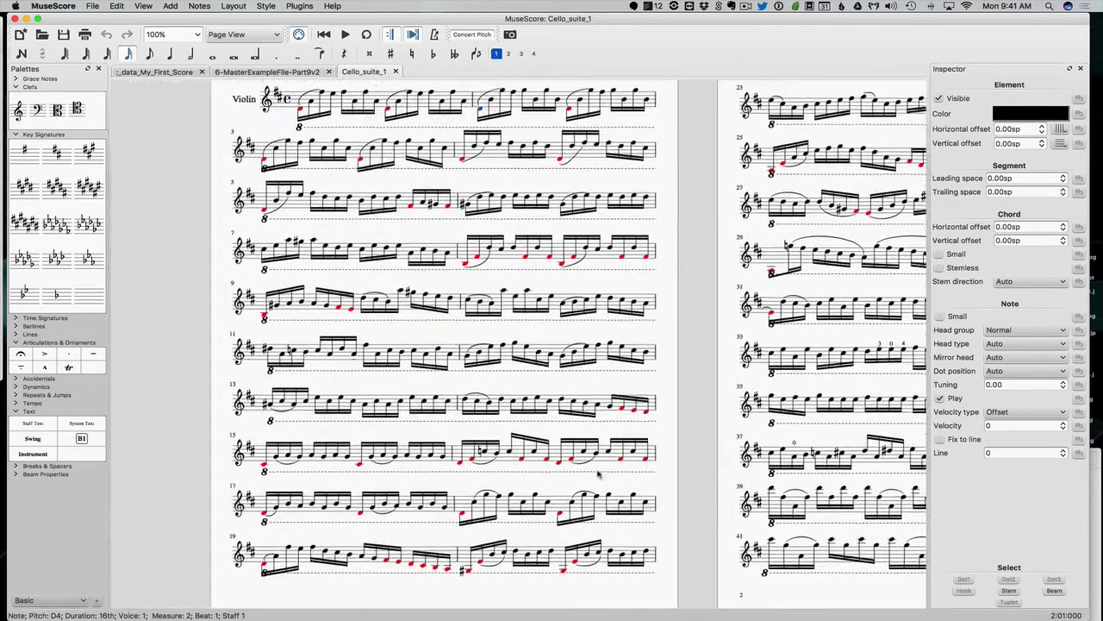
scroll(598, 473, right, 2)
scroll(598, 474, up, 1)
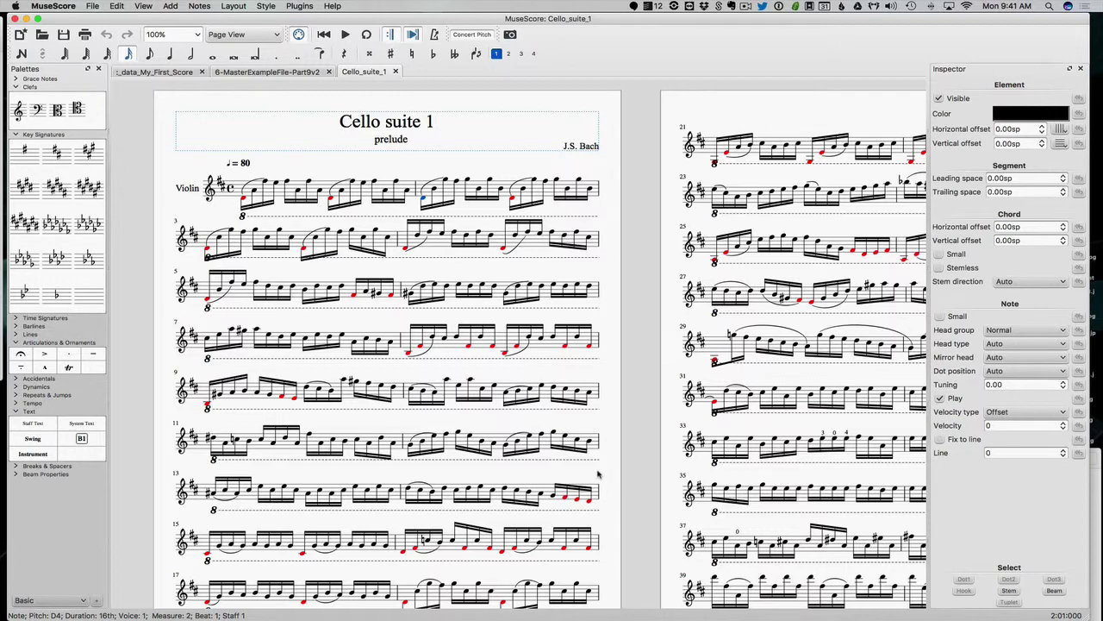
scroll(493, 505, down, 2)
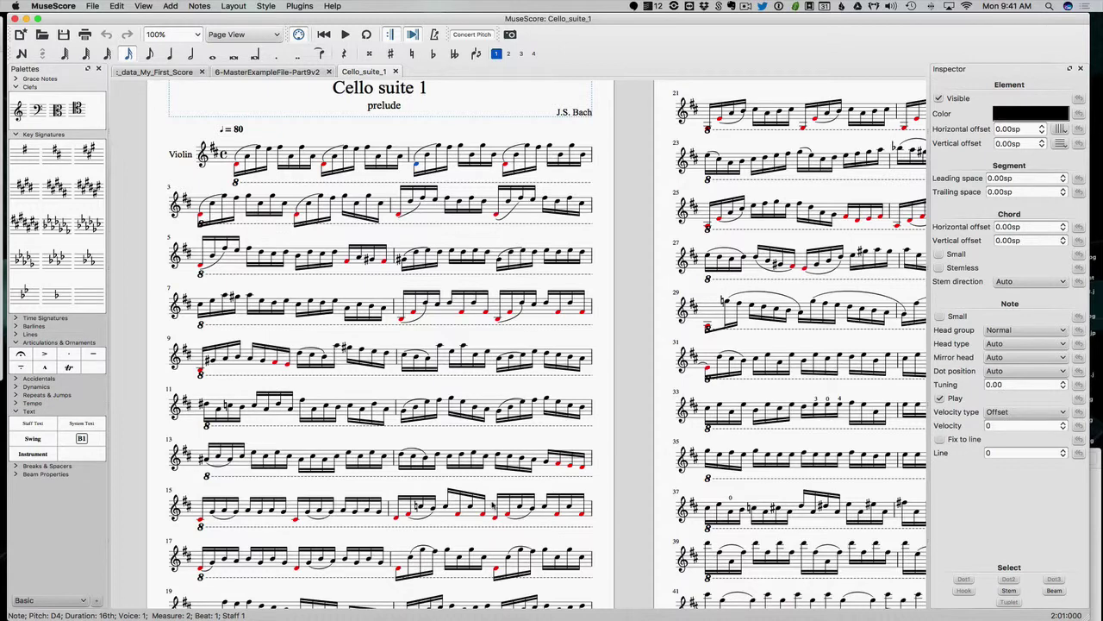
scroll(300, 415, up, 2)
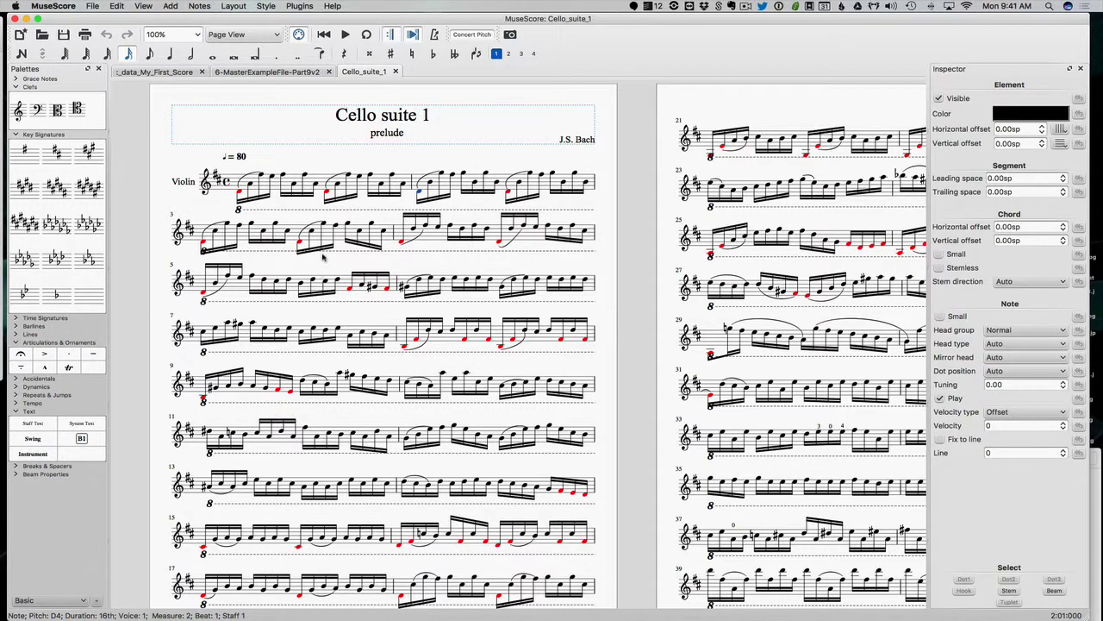
click(252, 34)
click(244, 55)
scroll(282, 221, up, 8)
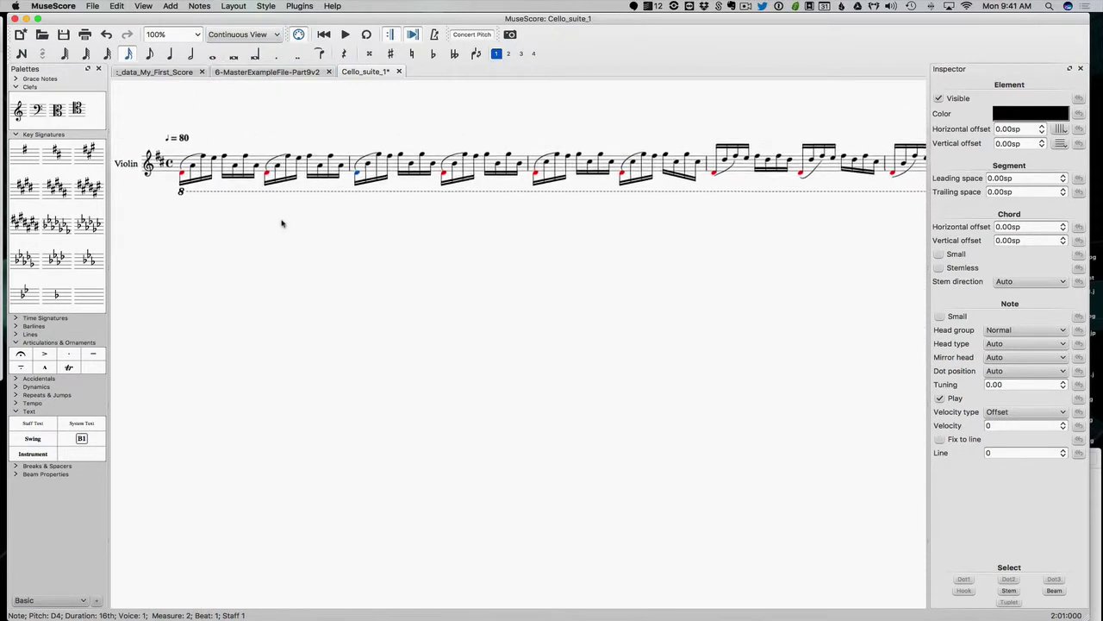
scroll(283, 219, up, 4)
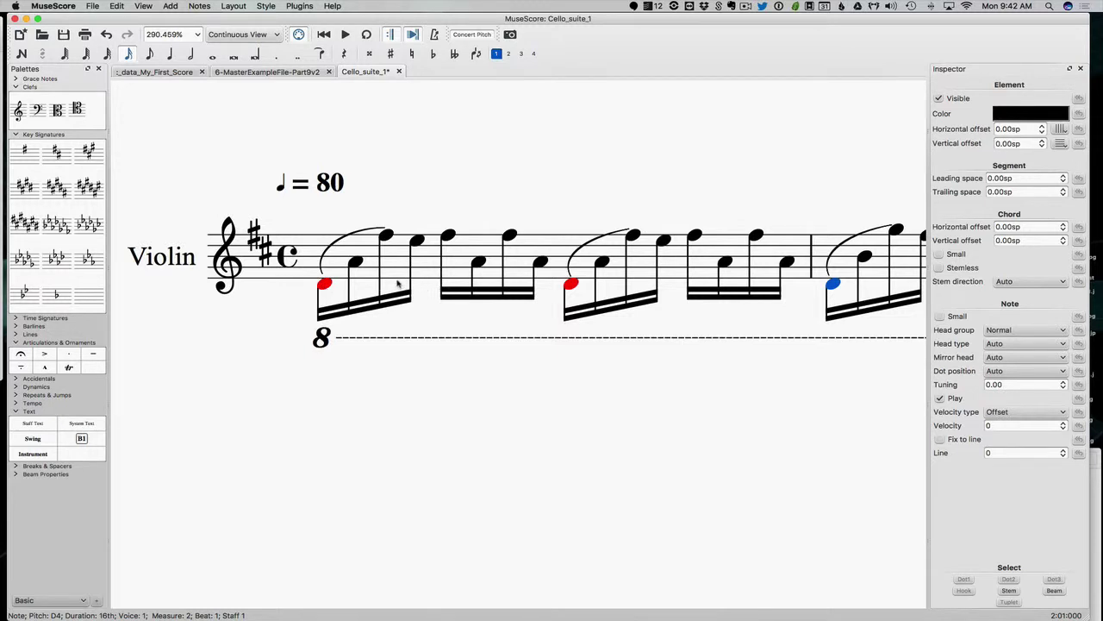
Step: Play the prelude from its first note, then stop playback
click(324, 285)
key(space)
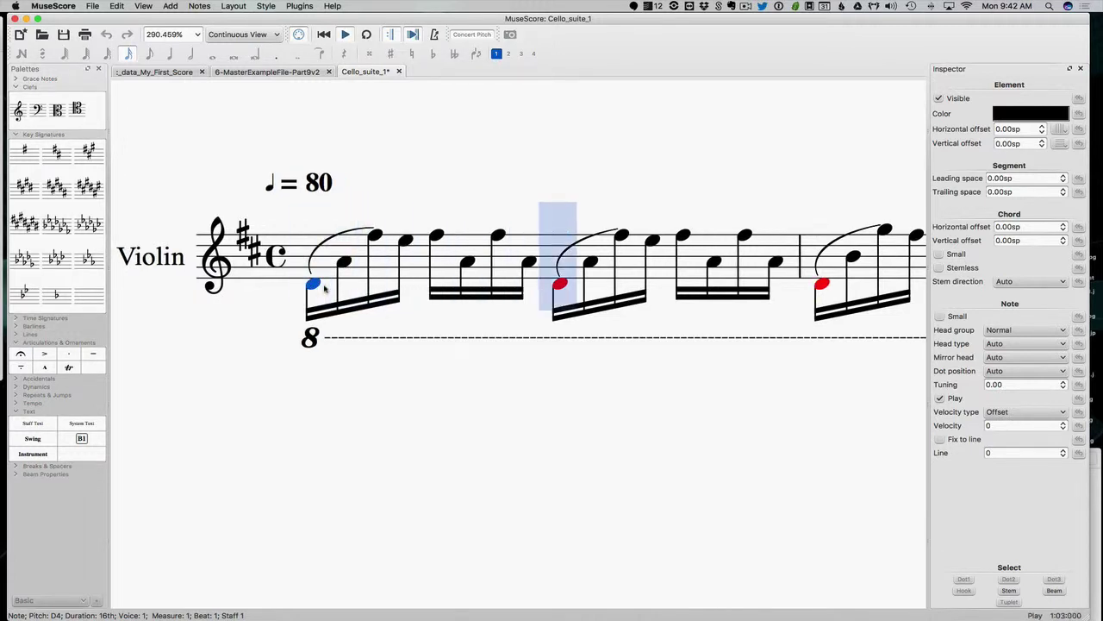
key(space)
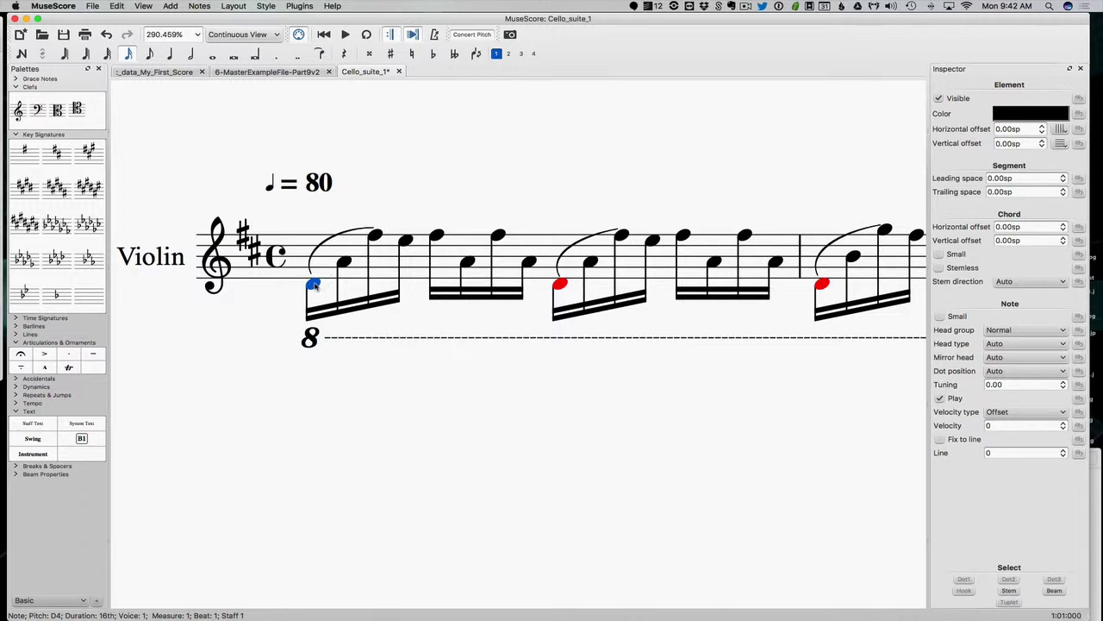
click(345, 262)
click(376, 236)
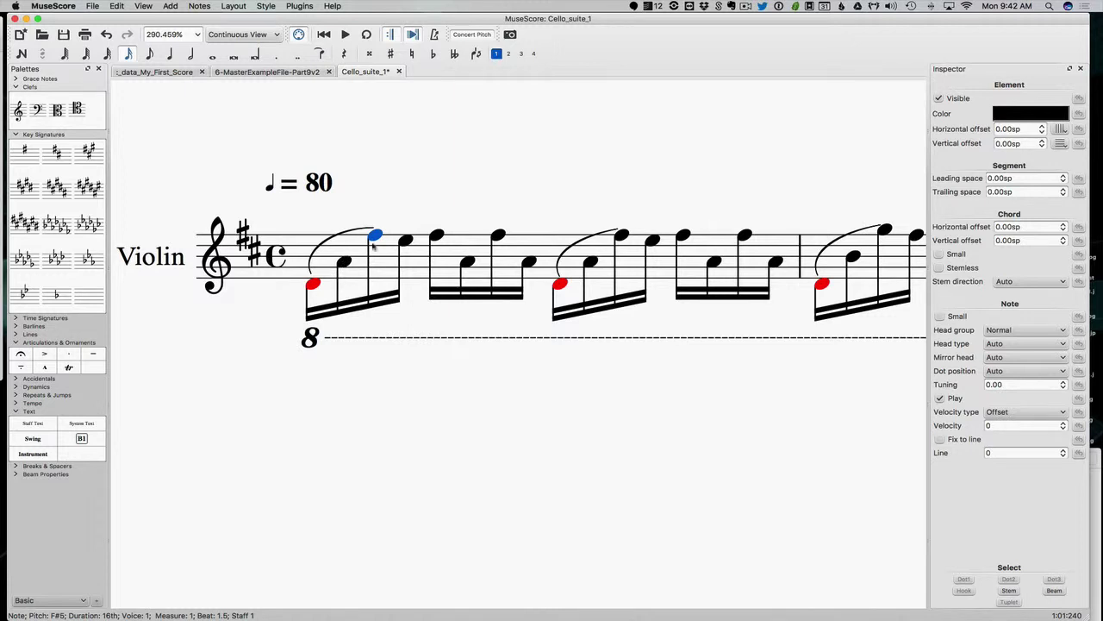
key(Right)
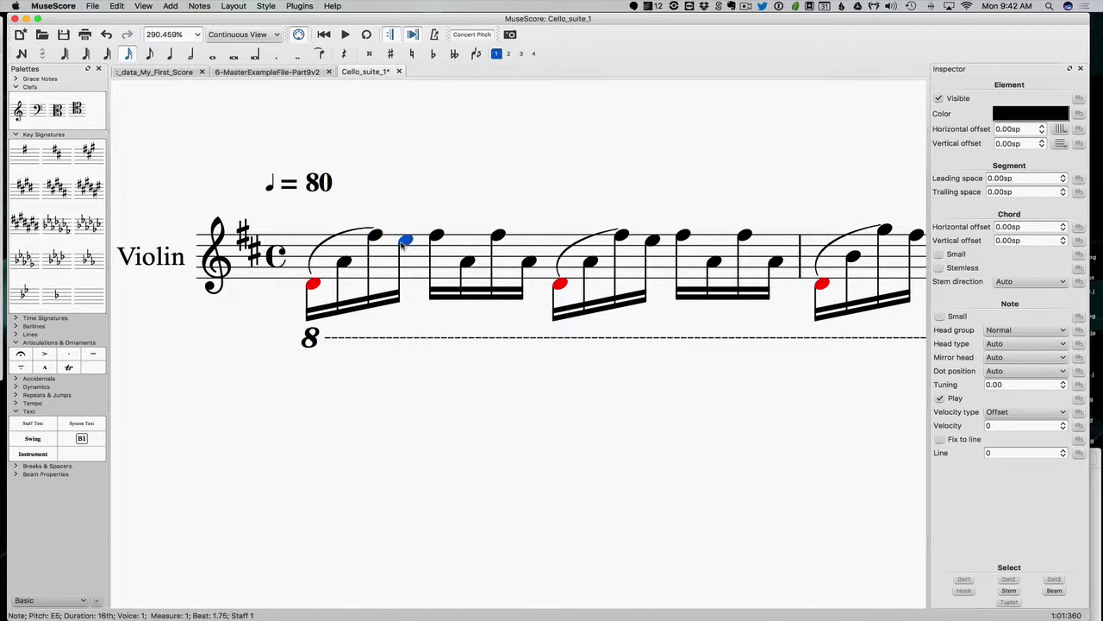
key(Left)
key(Right)
key(Right)
key(Left)
key(Right)
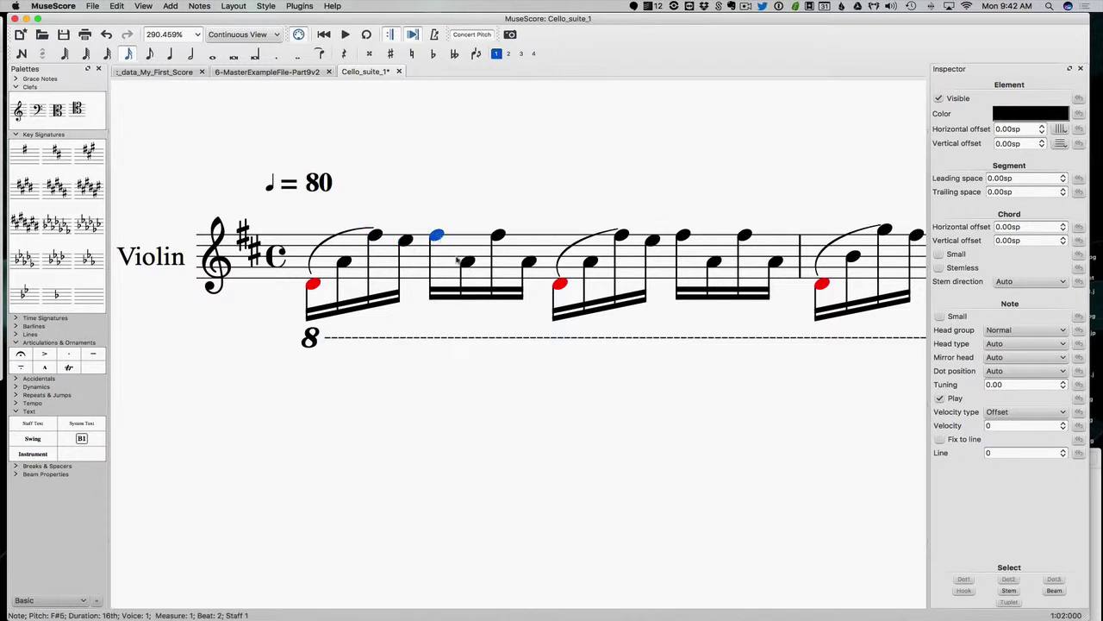
click(469, 262)
click(499, 236)
click(530, 263)
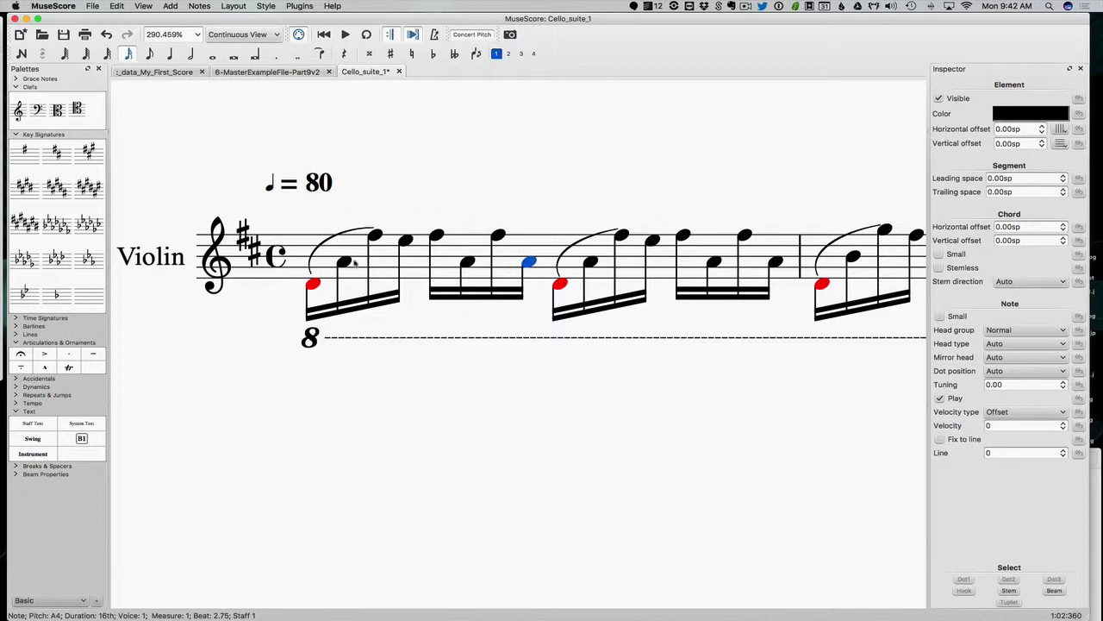
click(406, 240)
scroll(407, 243, right, 5)
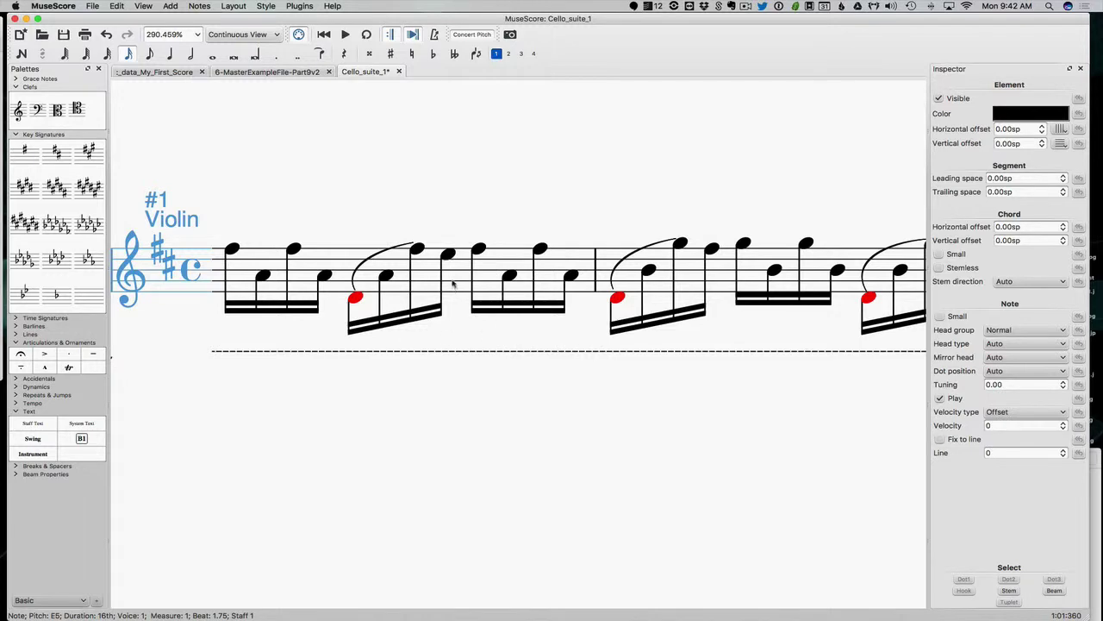
click(448, 254)
scroll(447, 254, right, 10)
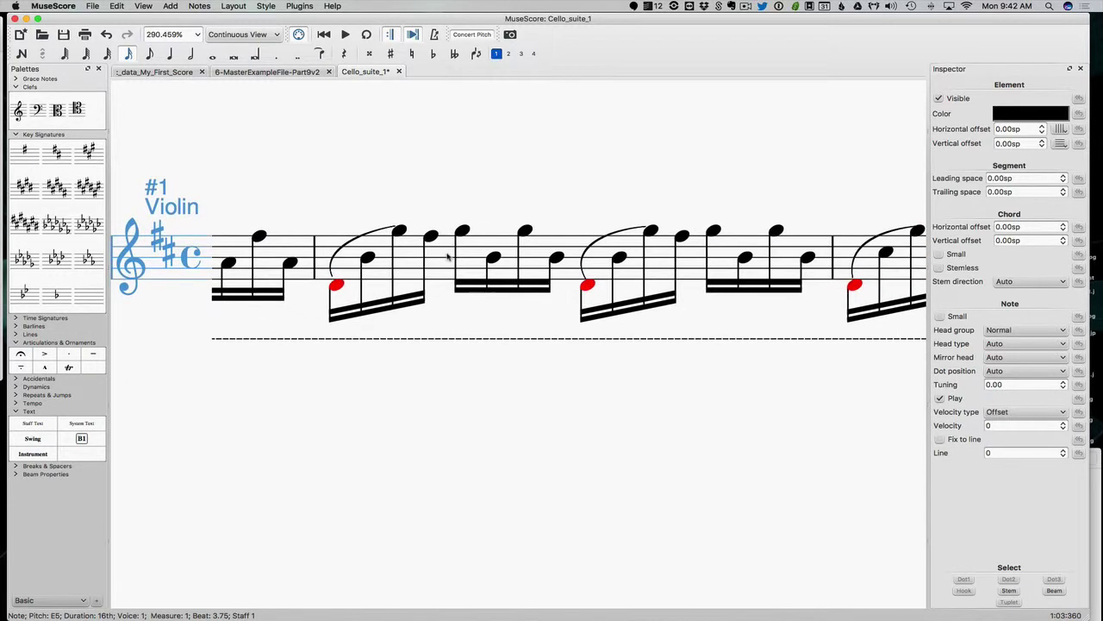
key(Right)
click(368, 257)
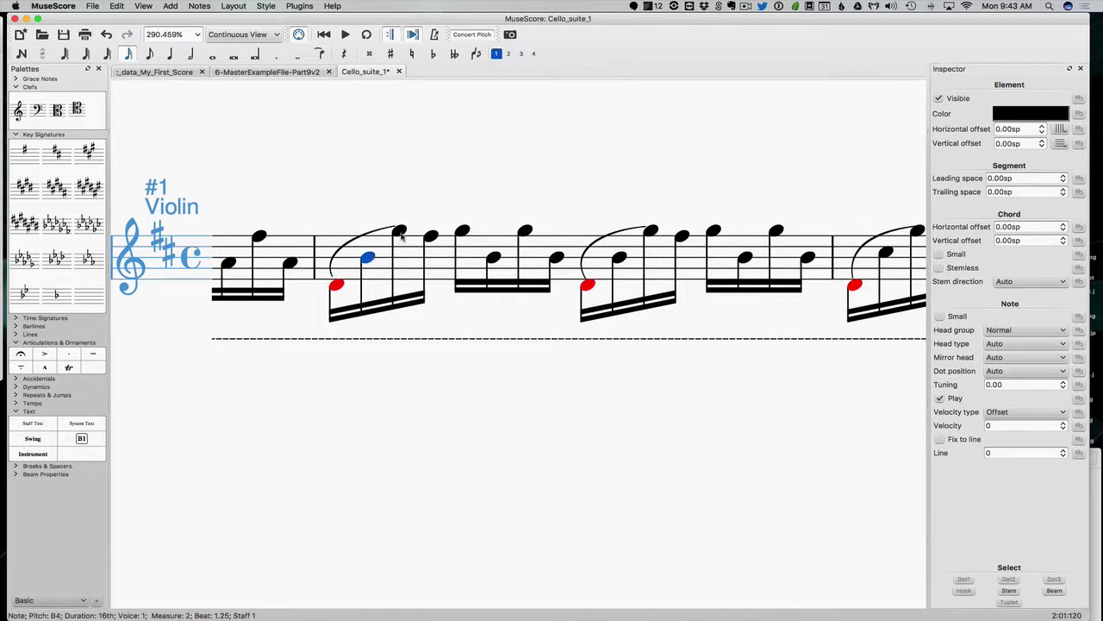
click(400, 233)
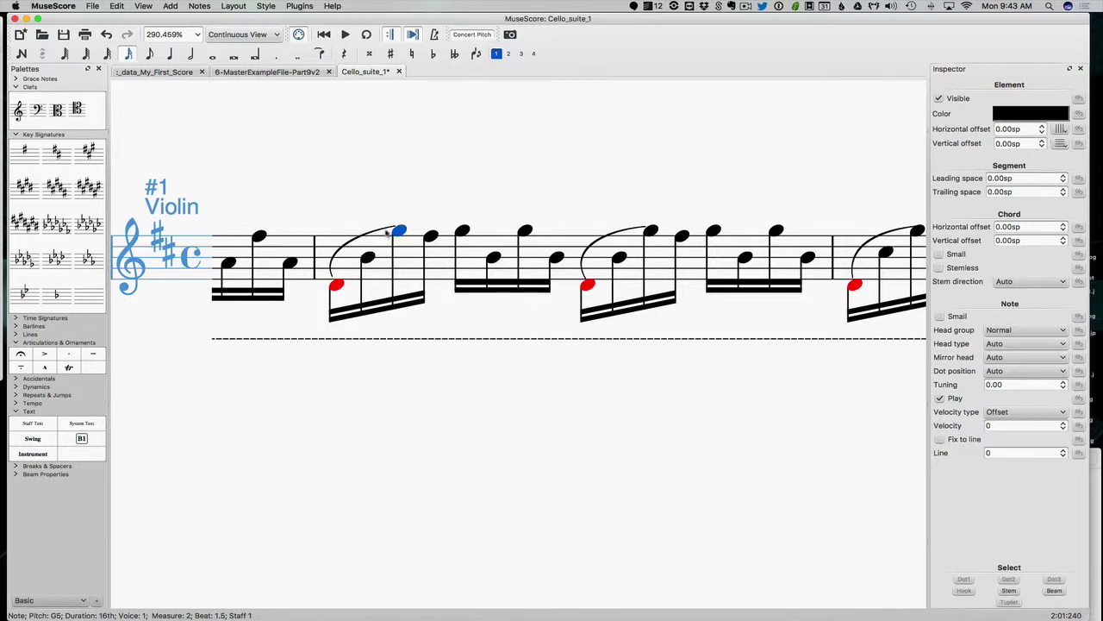
click(367, 260)
click(337, 284)
click(431, 235)
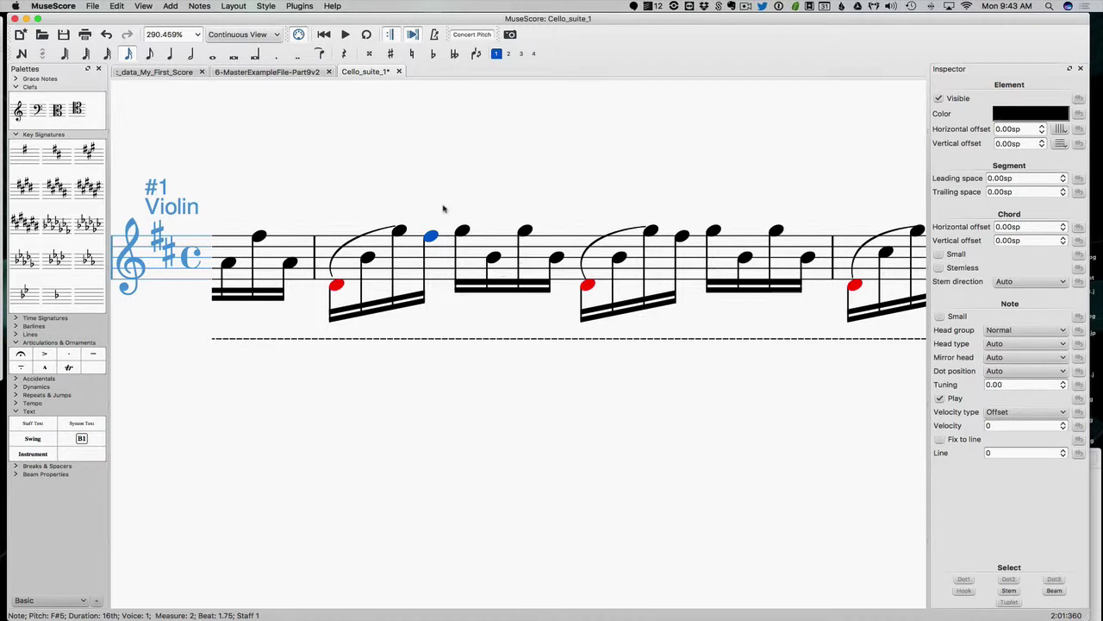
click(463, 232)
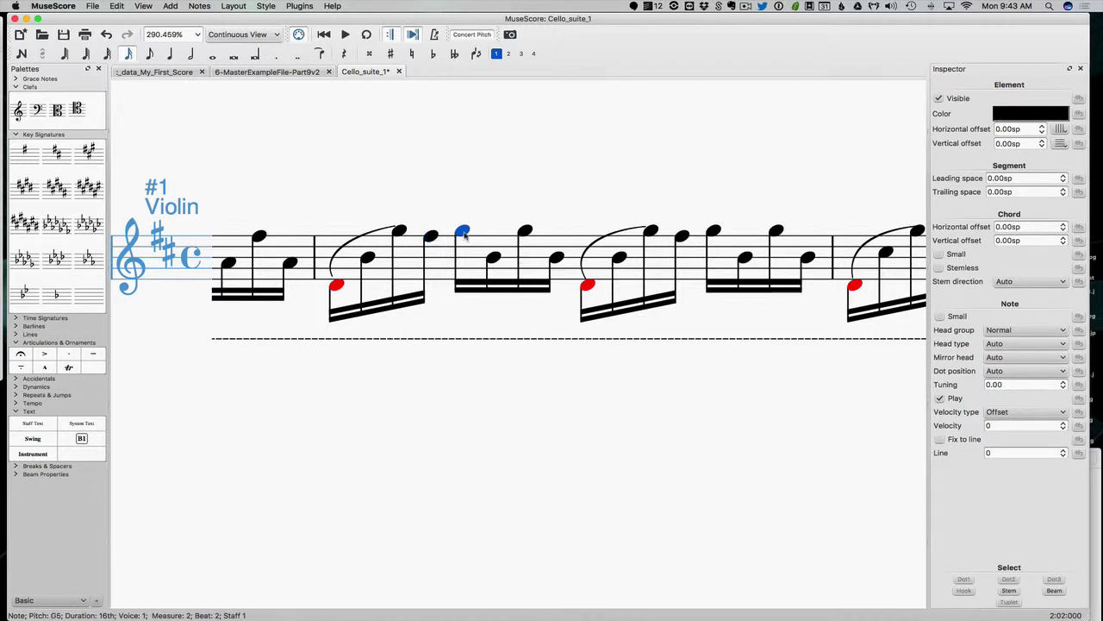
click(494, 257)
click(525, 231)
click(558, 257)
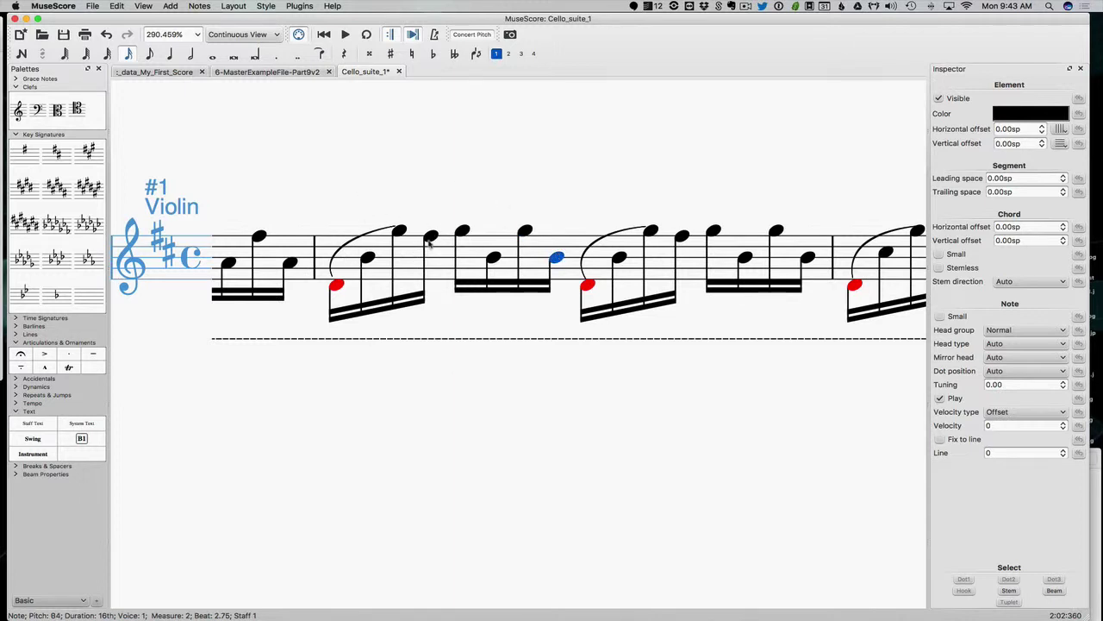
click(431, 237)
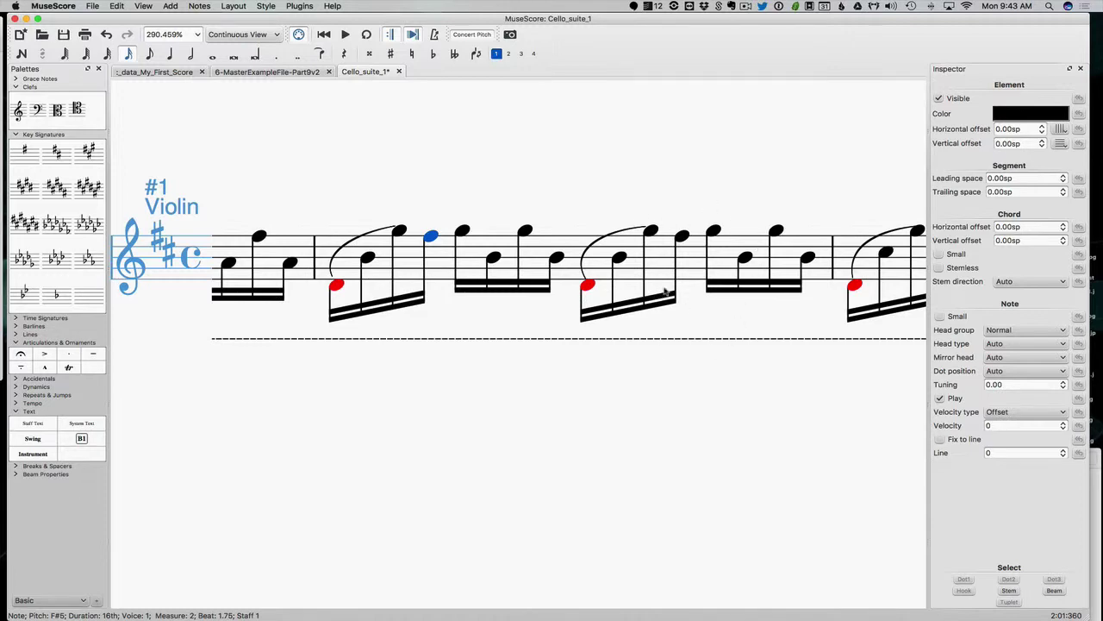
scroll(666, 291, down, 5)
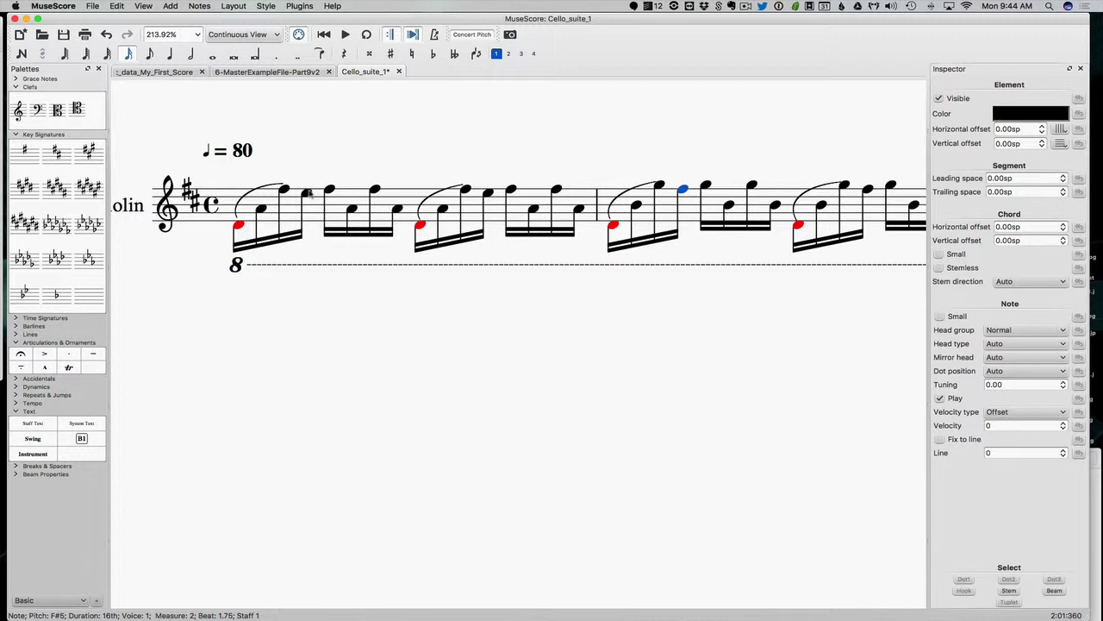
Step: Select the whole first measure of the violin line
click(308, 195)
click(488, 193)
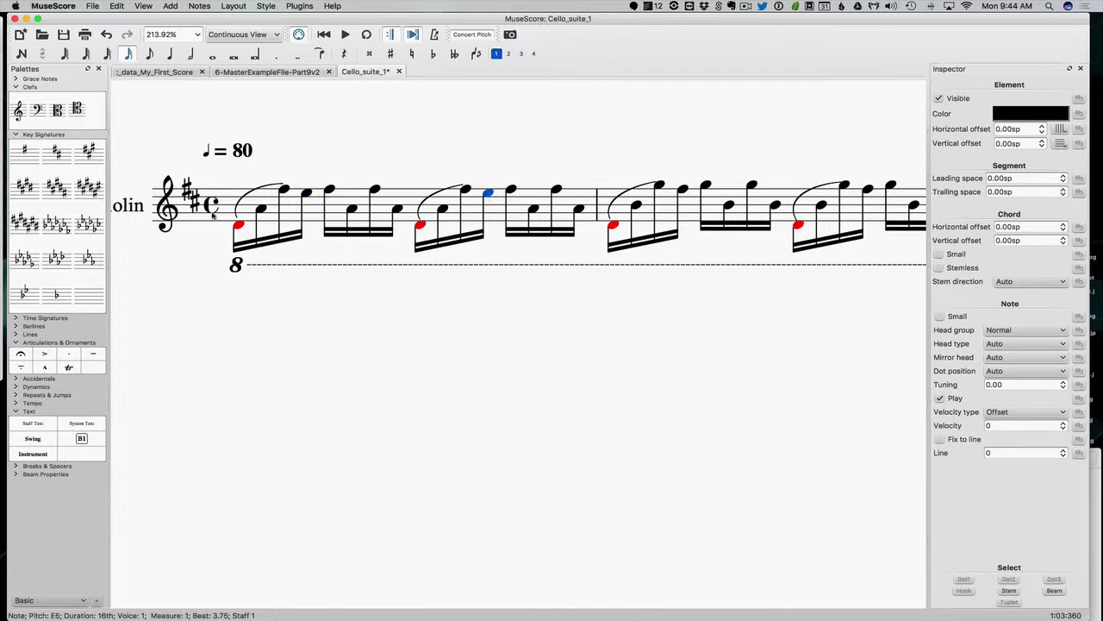
click(212, 216)
click(203, 220)
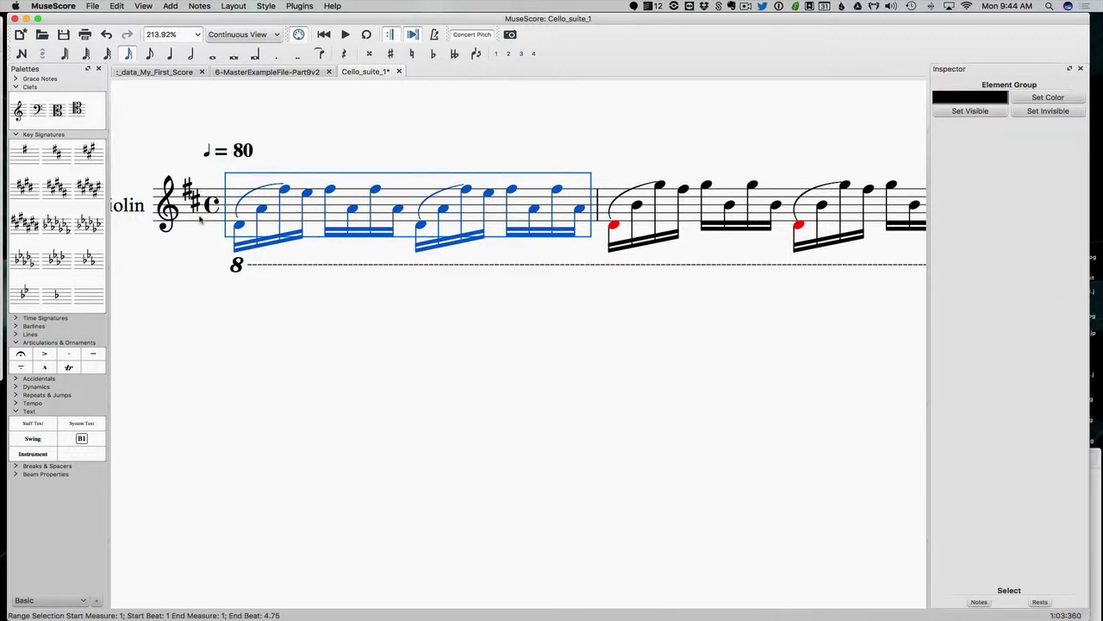
Step: Add a Piano from the Keyboards instruments and remove its bass-clef staff
click(207, 6)
mouse_move(182, 6)
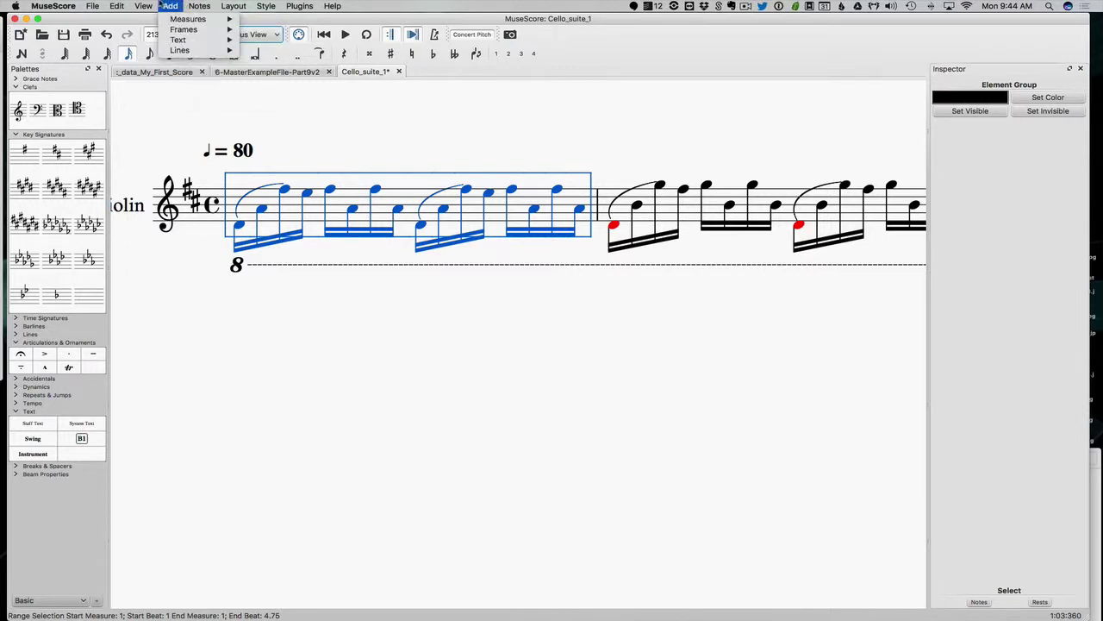
mouse_move(147, 6)
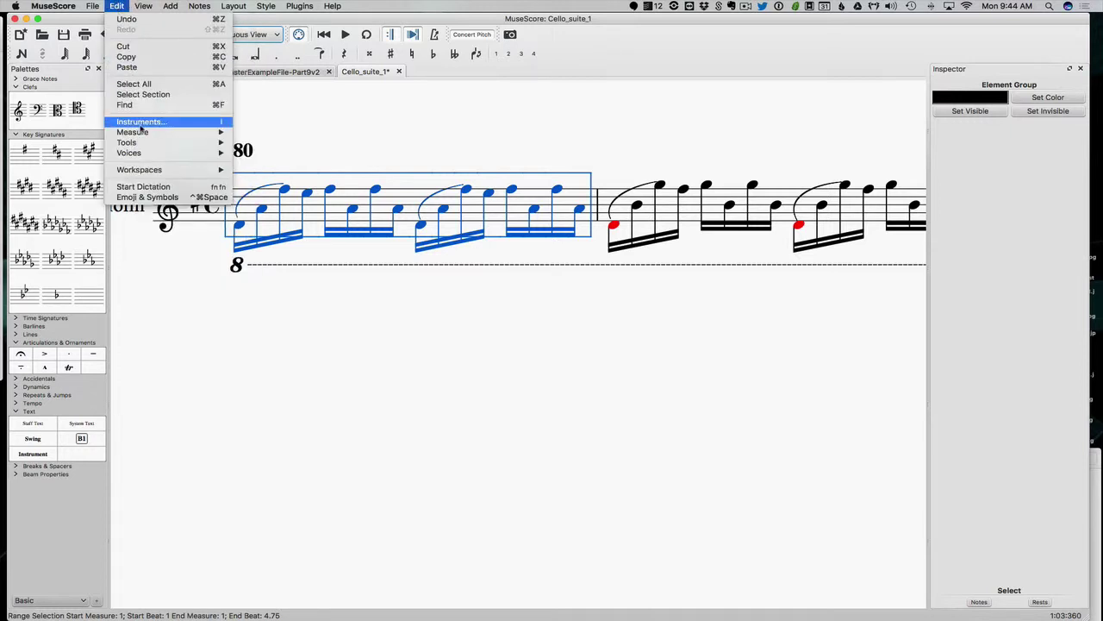
click(141, 125)
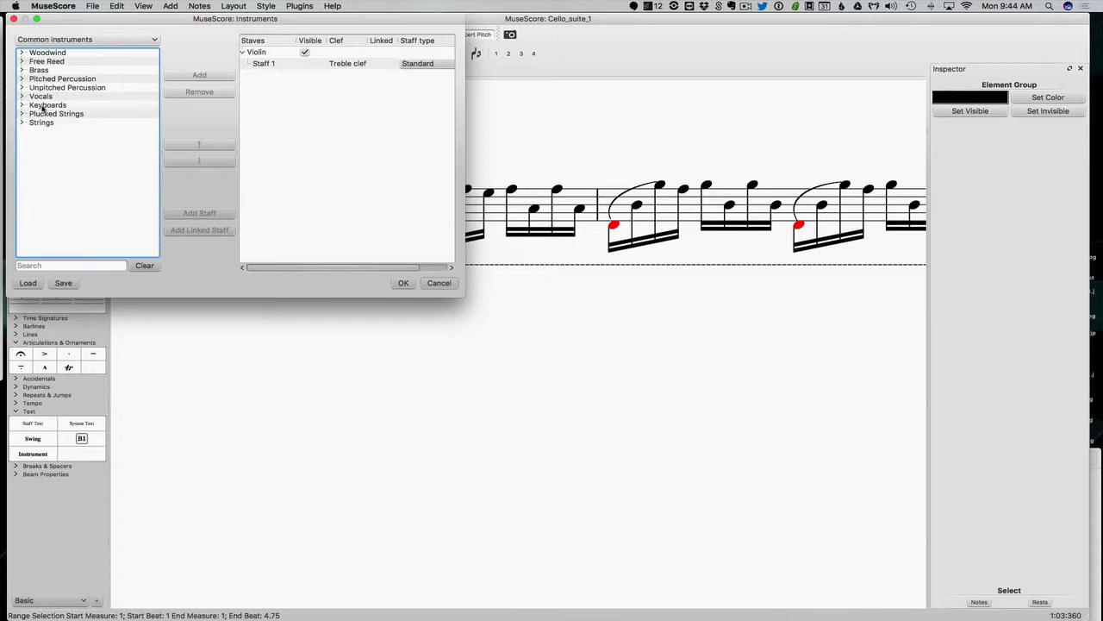
double_click(41, 105)
click(50, 114)
click(191, 76)
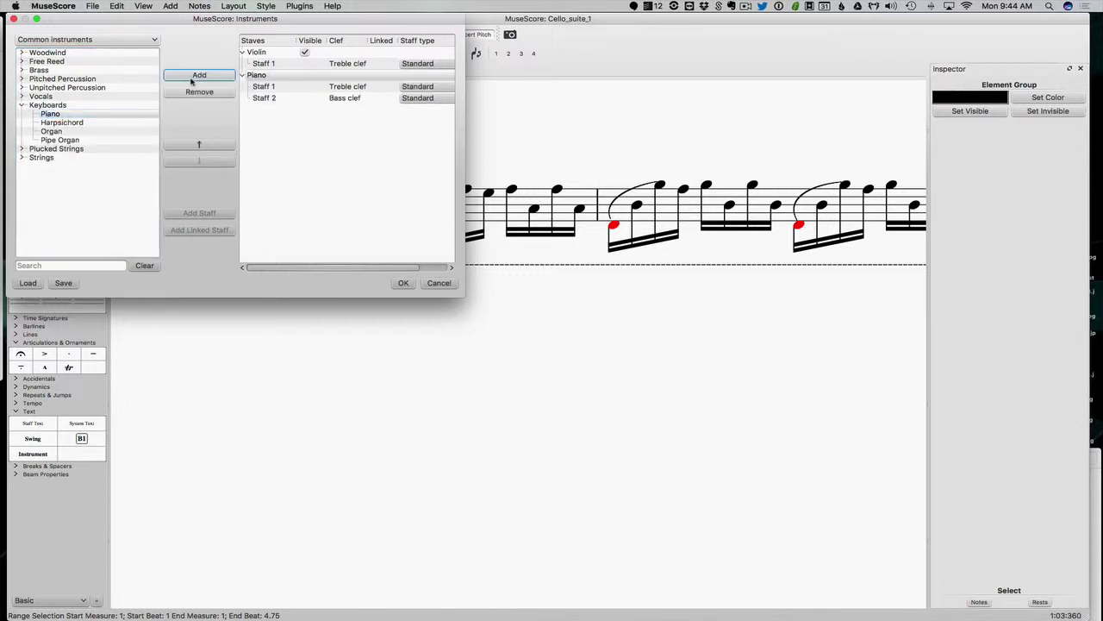
click(265, 99)
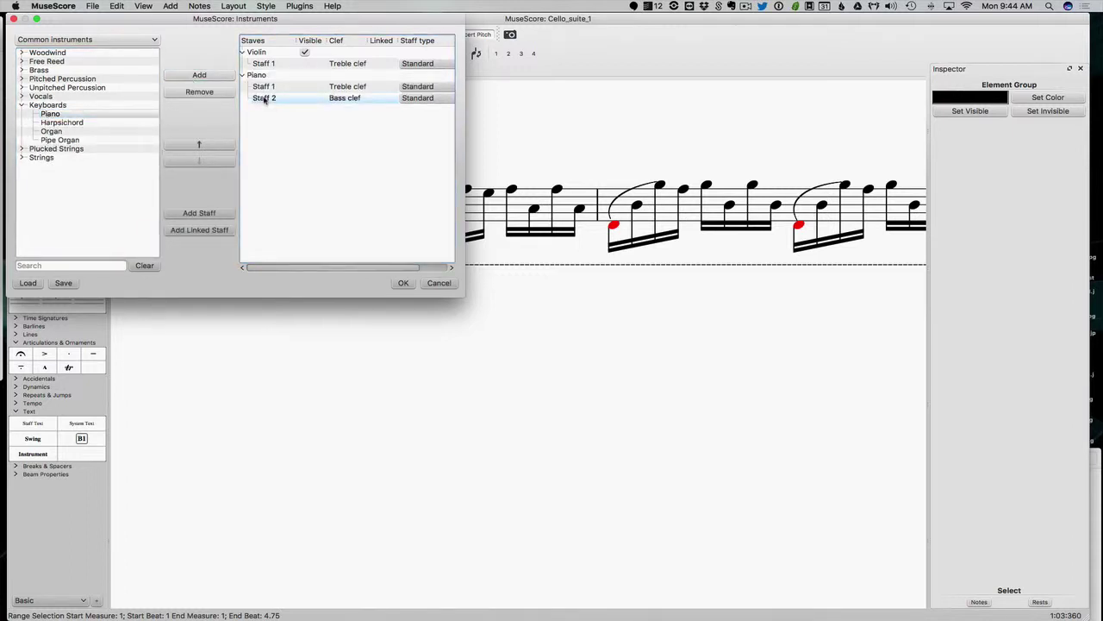
click(199, 91)
Step: Confirm the new Piano part and nudge the violin's 8vb ottava line
click(399, 286)
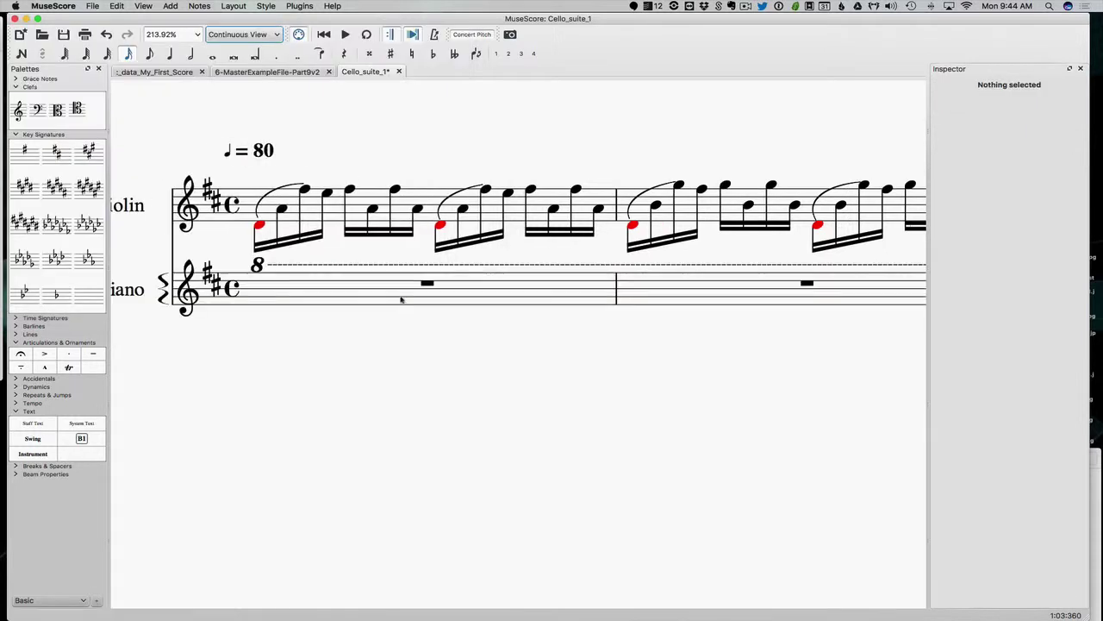
click(188, 289)
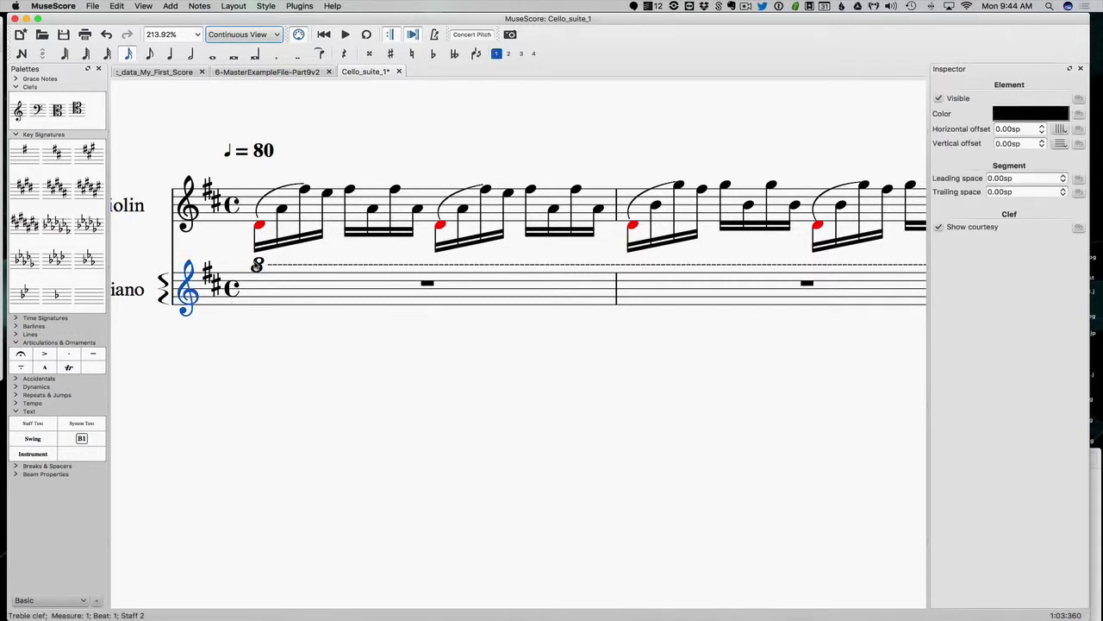
drag(257, 265, 235, 258)
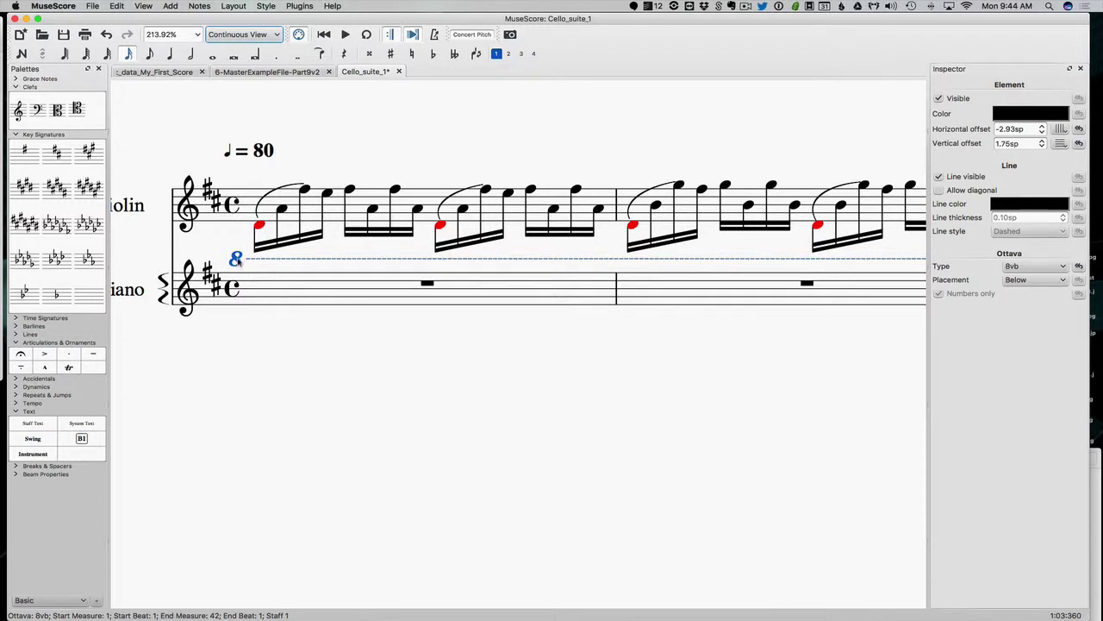
drag(235, 259, 238, 262)
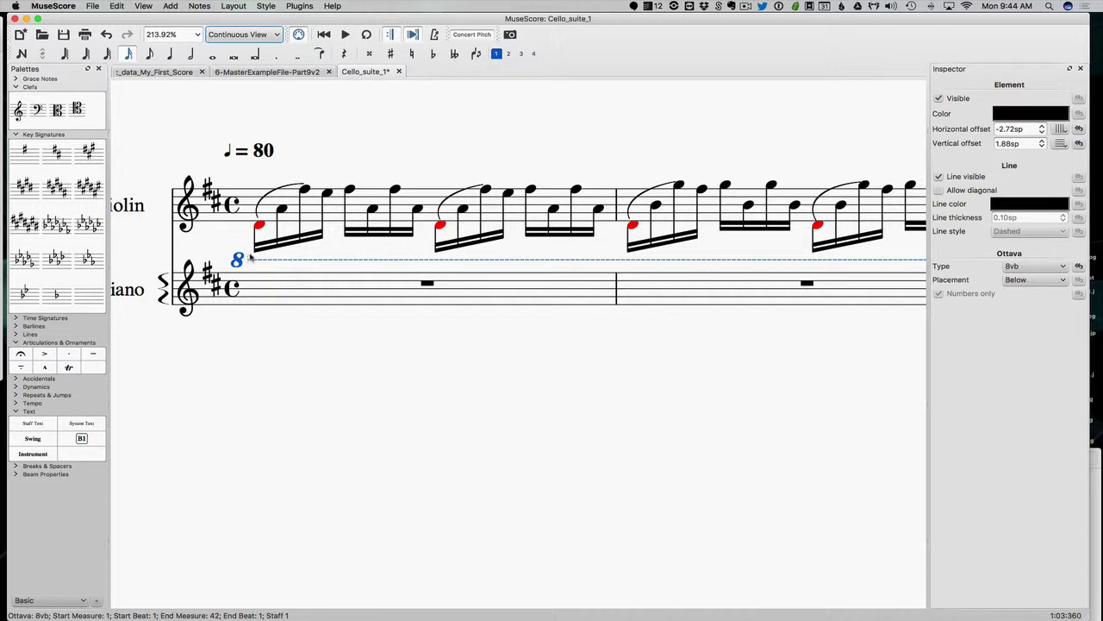
Step: Delete the 8vb ottava line from the violin part
scroll(316, 269, right, 15)
scroll(317, 269, right, 20)
scroll(316, 269, left, 20)
scroll(316, 269, up, 3)
scroll(316, 268, right, 3)
key(Delete)
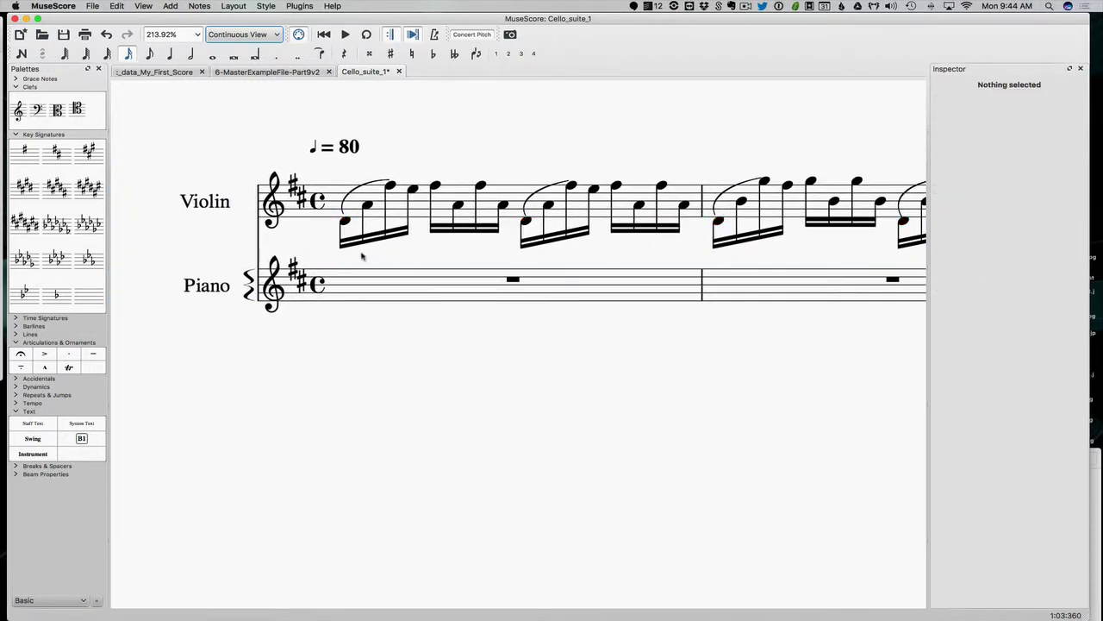
click(343, 223)
key(space)
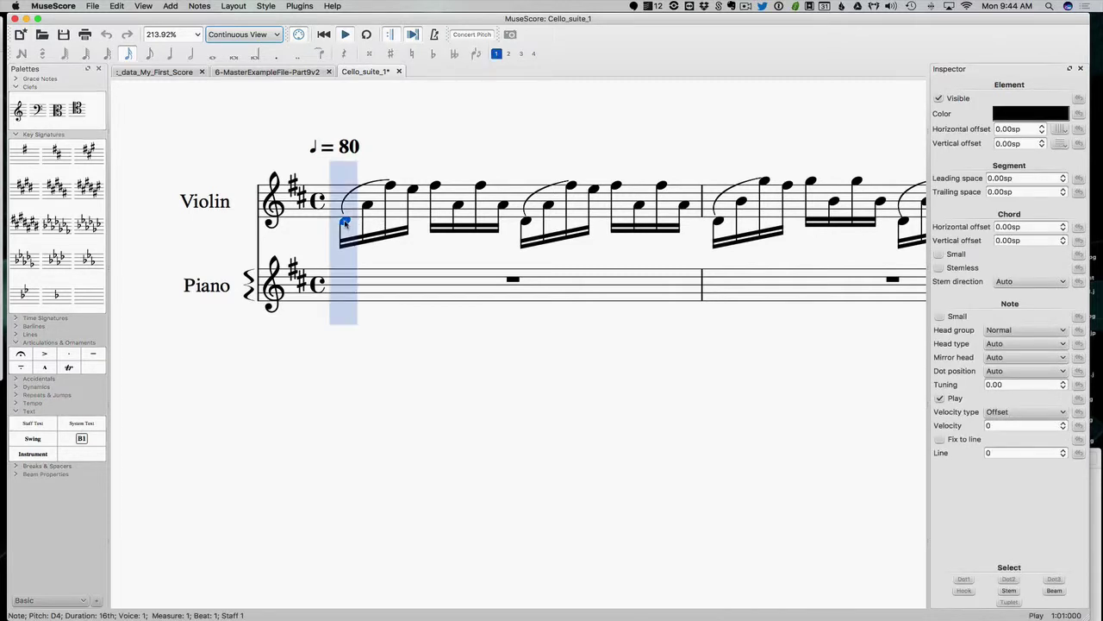
key(space)
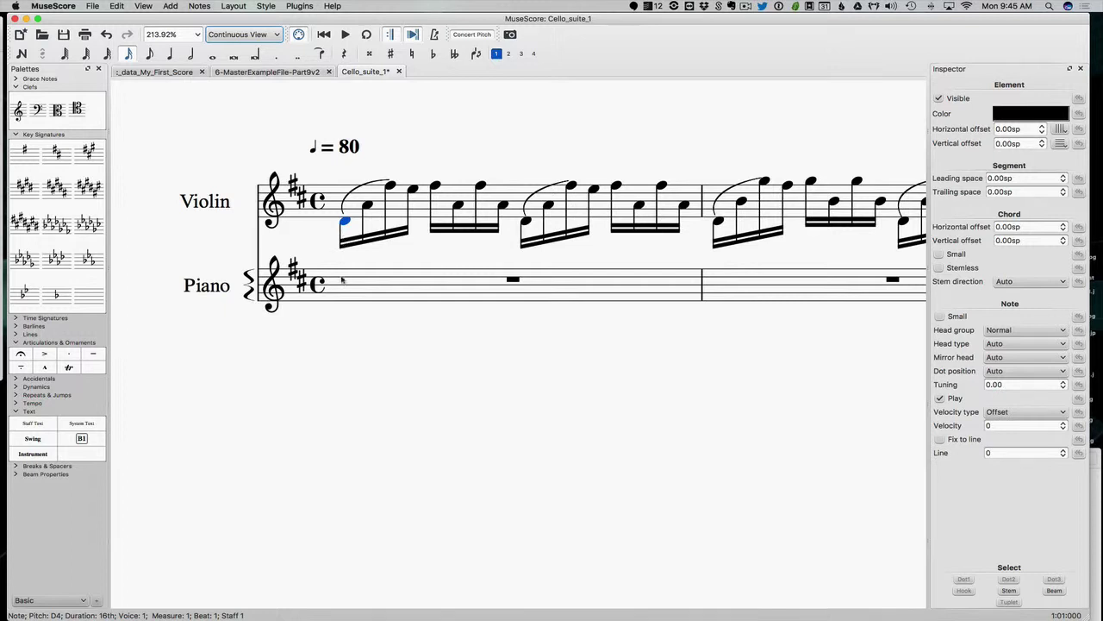
scroll(343, 279, right, 3)
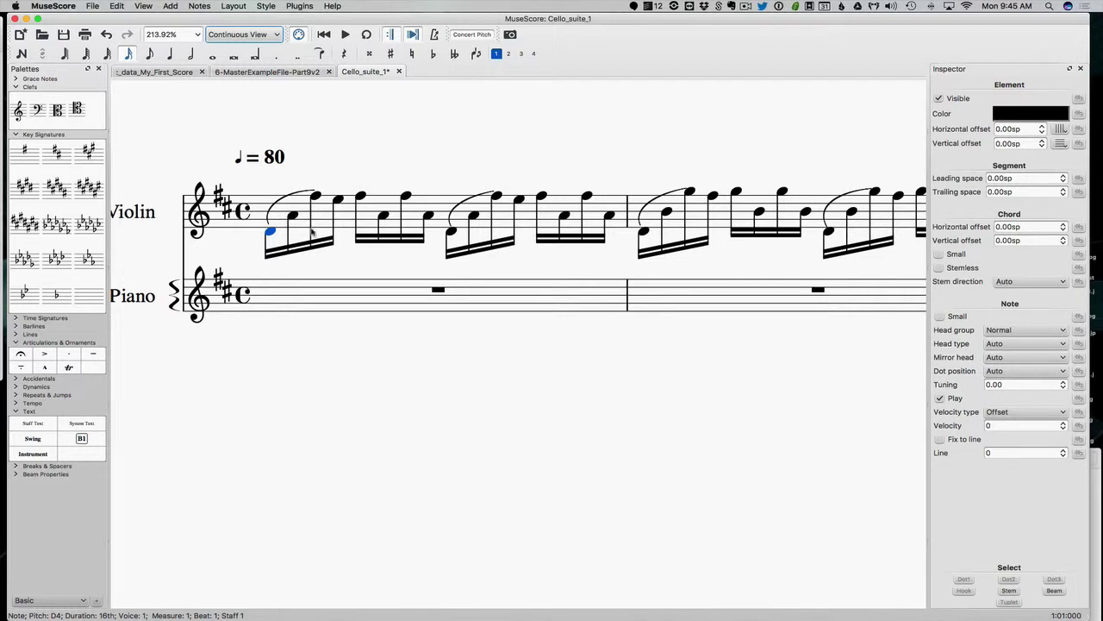
click(276, 291)
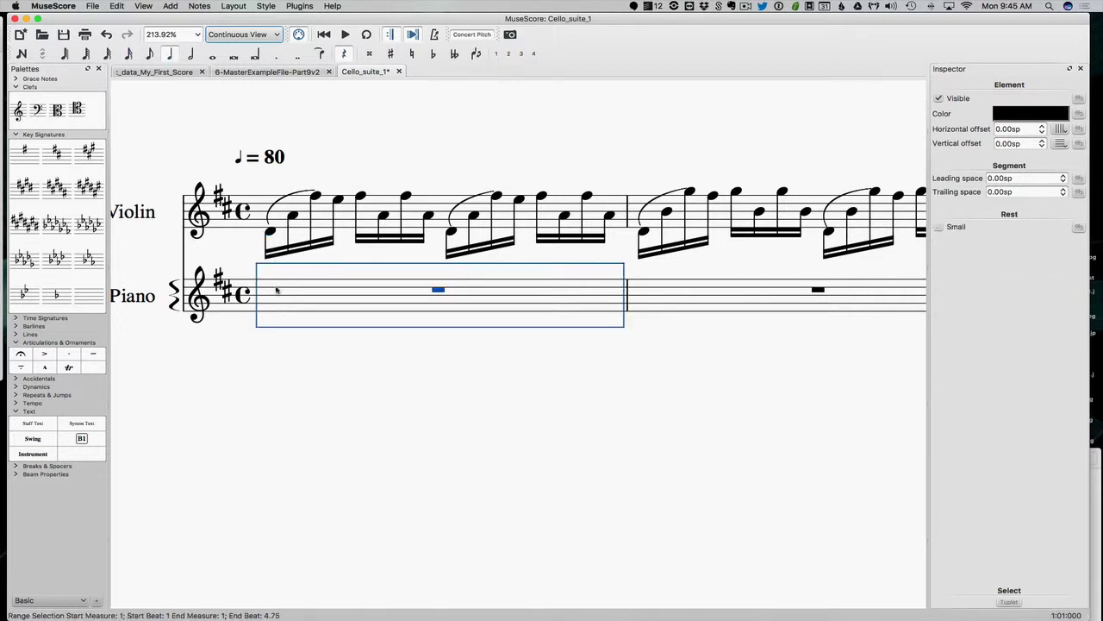
key(Escape)
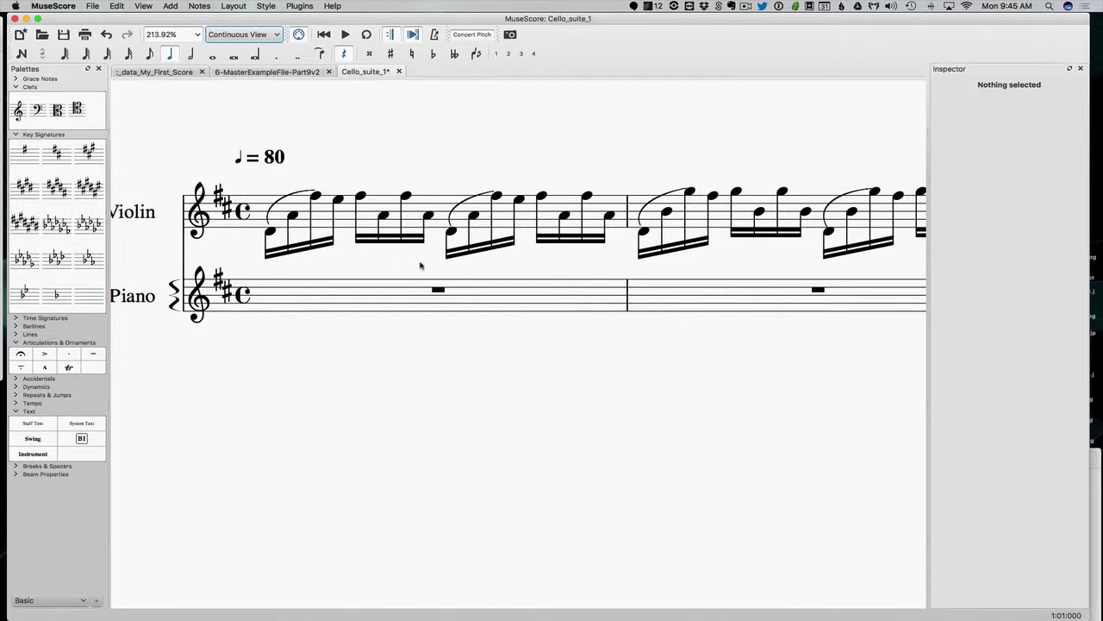
Step: Enter half-note D chords topped by A4 on beats 1 and 3 of piano measure 1
click(21, 53)
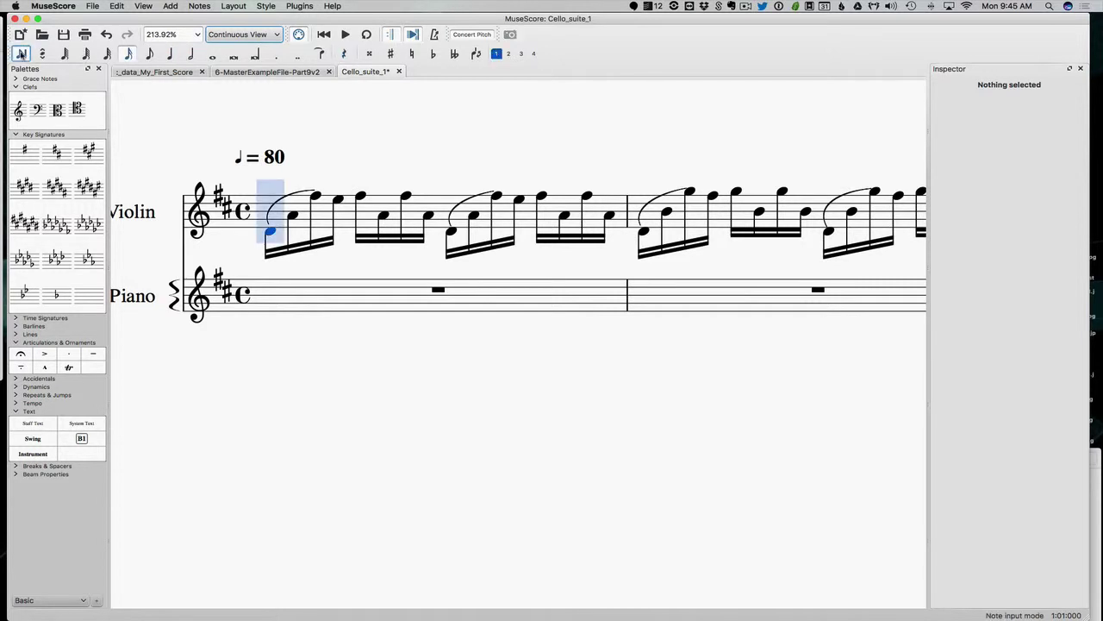
click(191, 53)
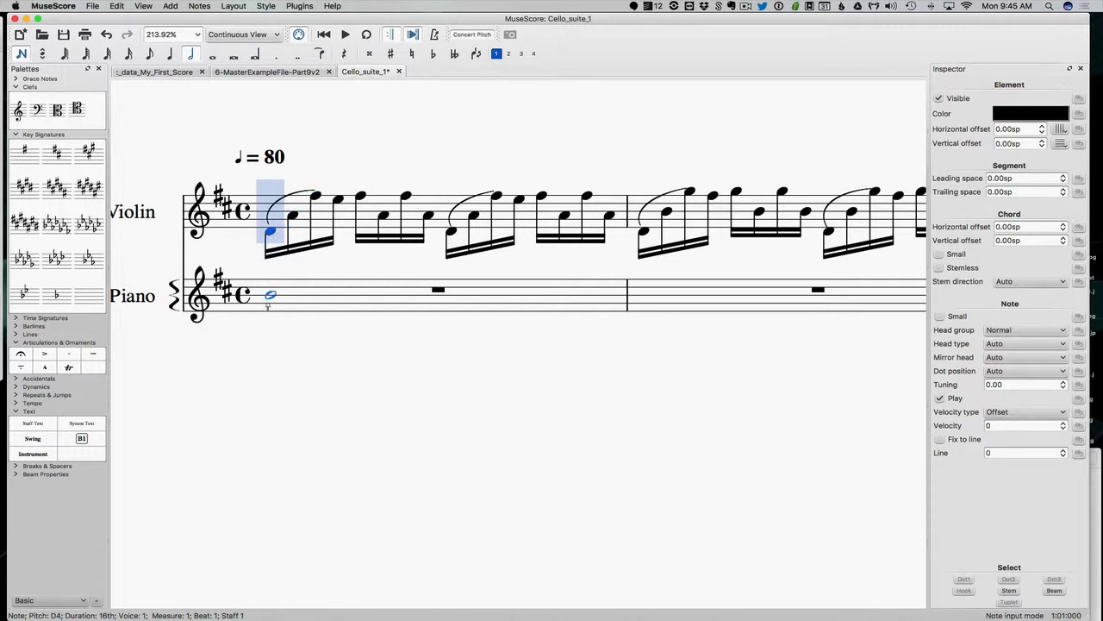
click(270, 316)
key(alt+3)
key(alt+3)
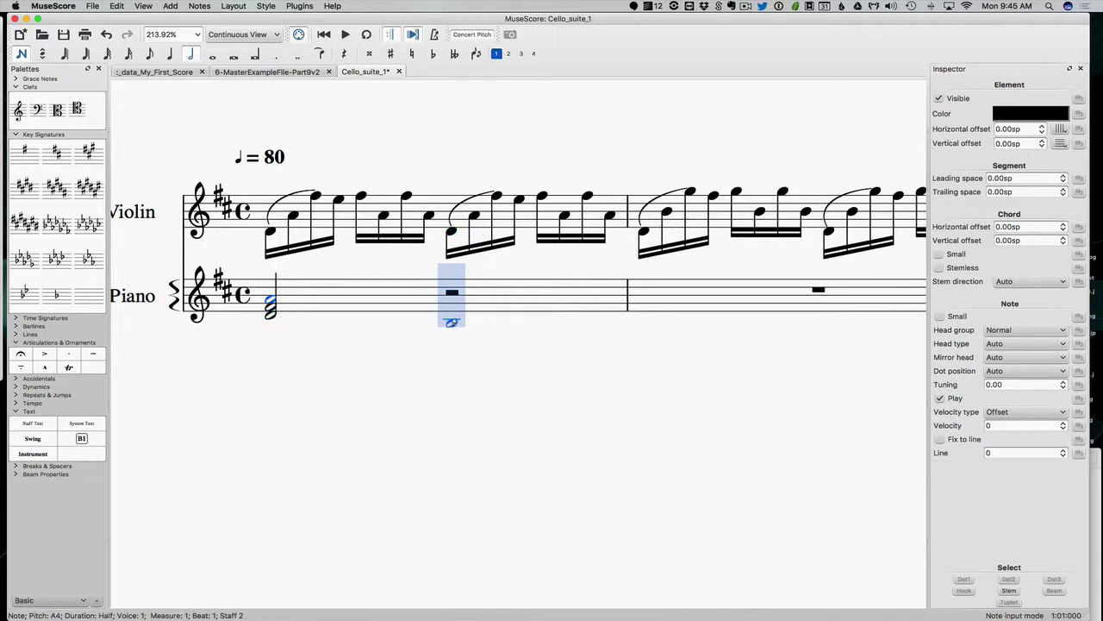
click(451, 310)
key(alt+3)
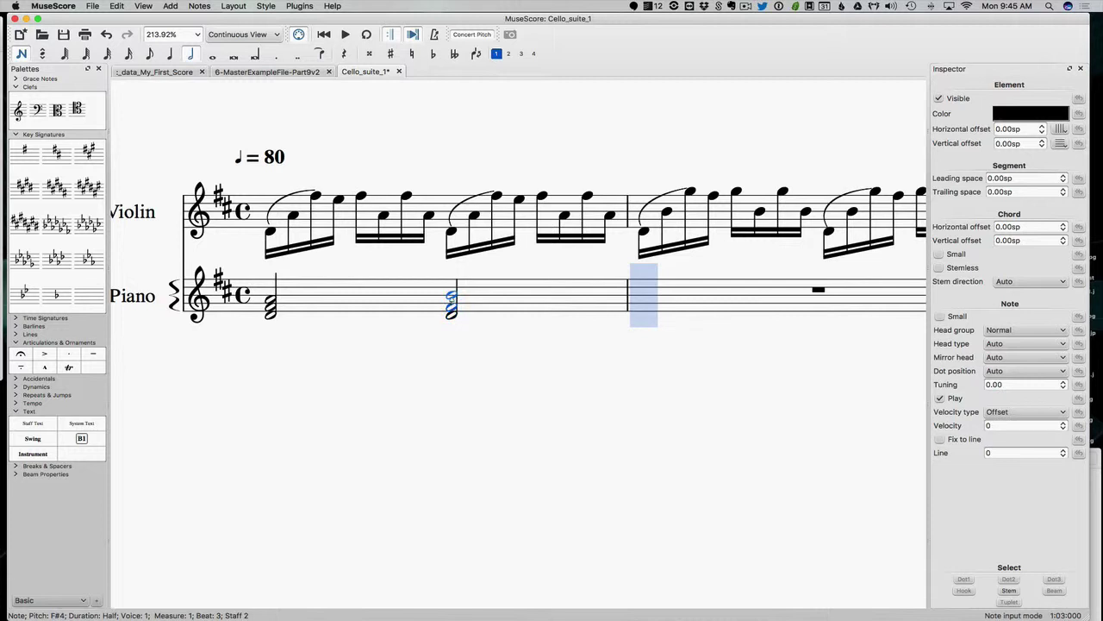
key(alt+4)
key(alt+shift+Down)
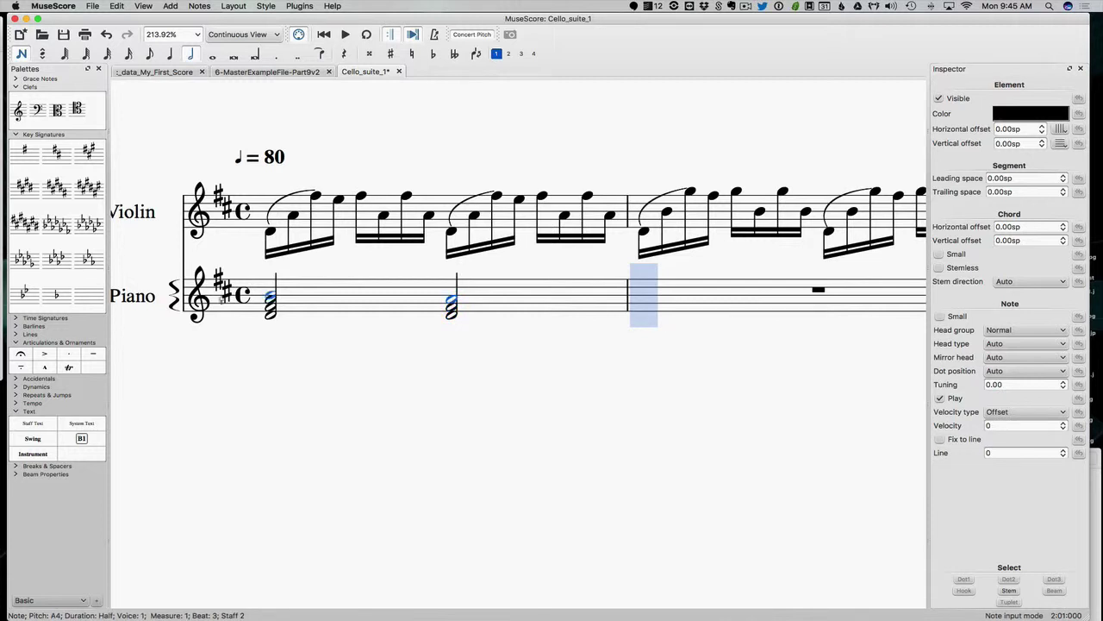
click(21, 54)
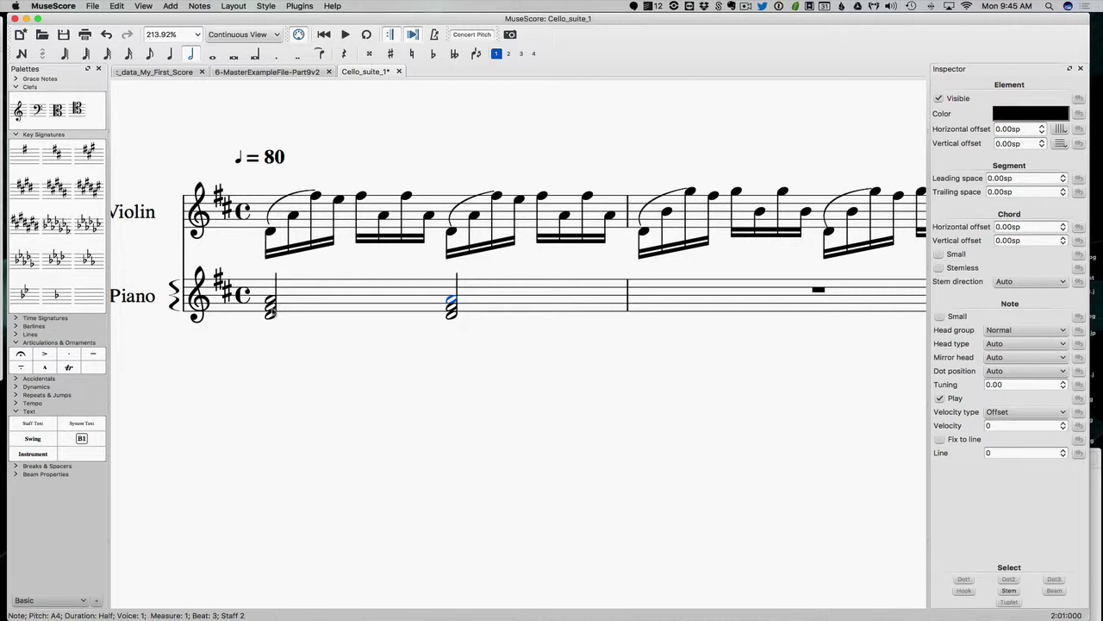
Step: Place staff text 'D: I' beneath the first piano chord of measure 1
click(339, 200)
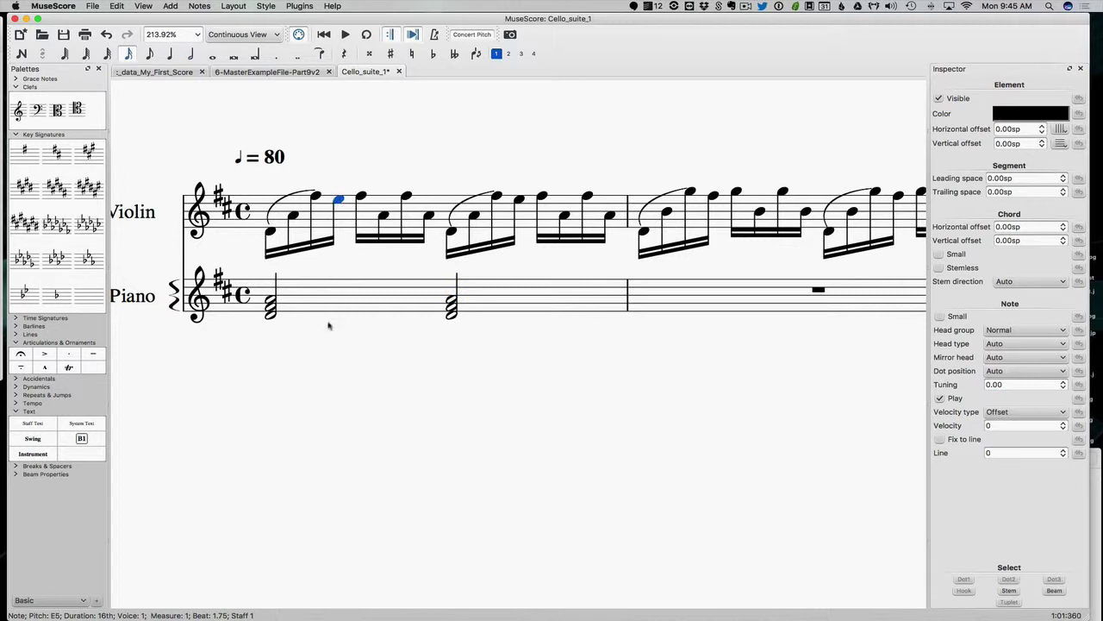
scroll(397, 300, left, 2)
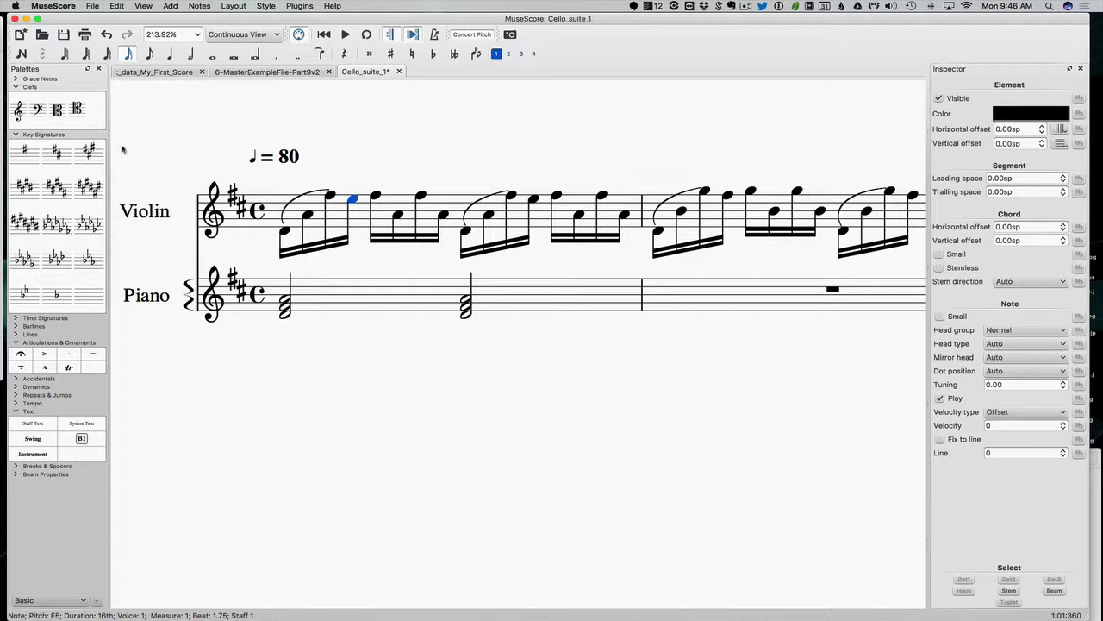
drag(33, 424, 288, 318)
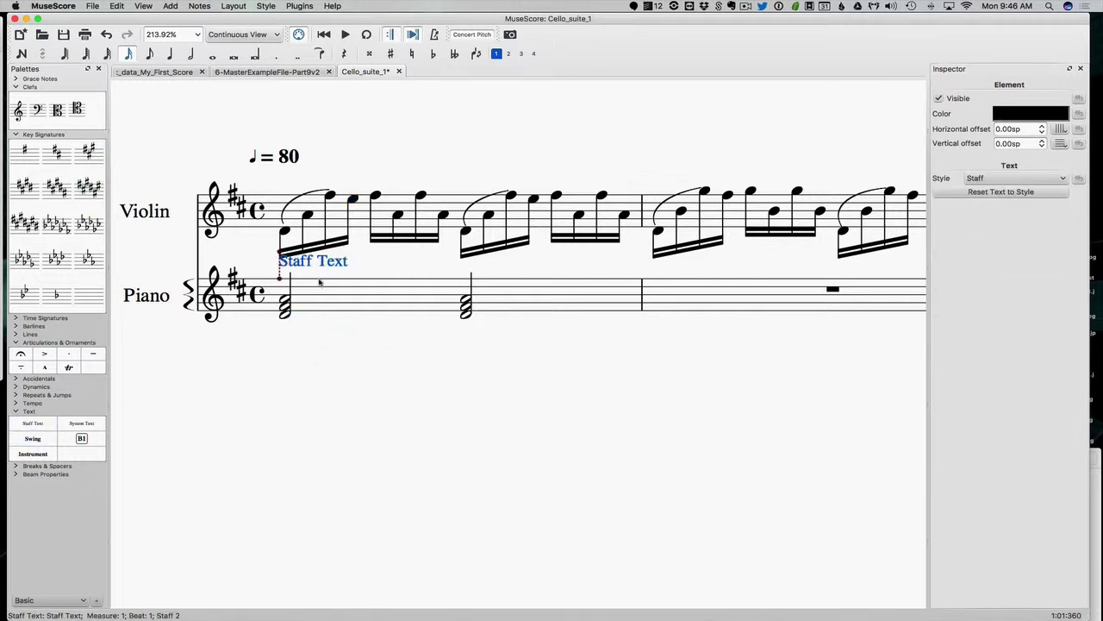
drag(312, 273, 357, 339)
double_click(312, 338)
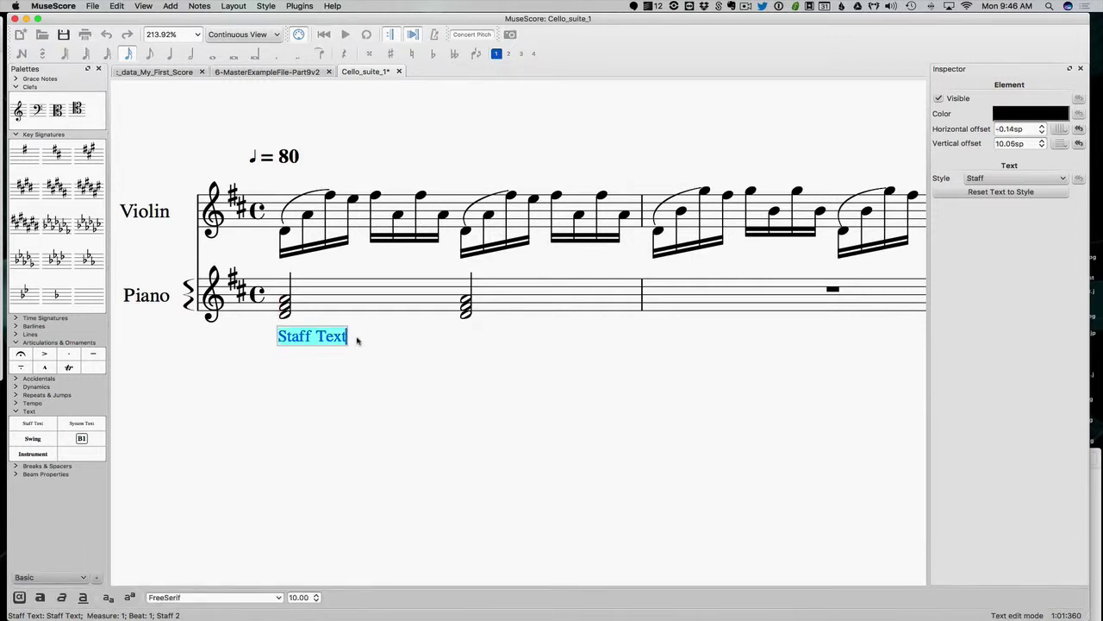
key(BackSpace)
text(D: I)
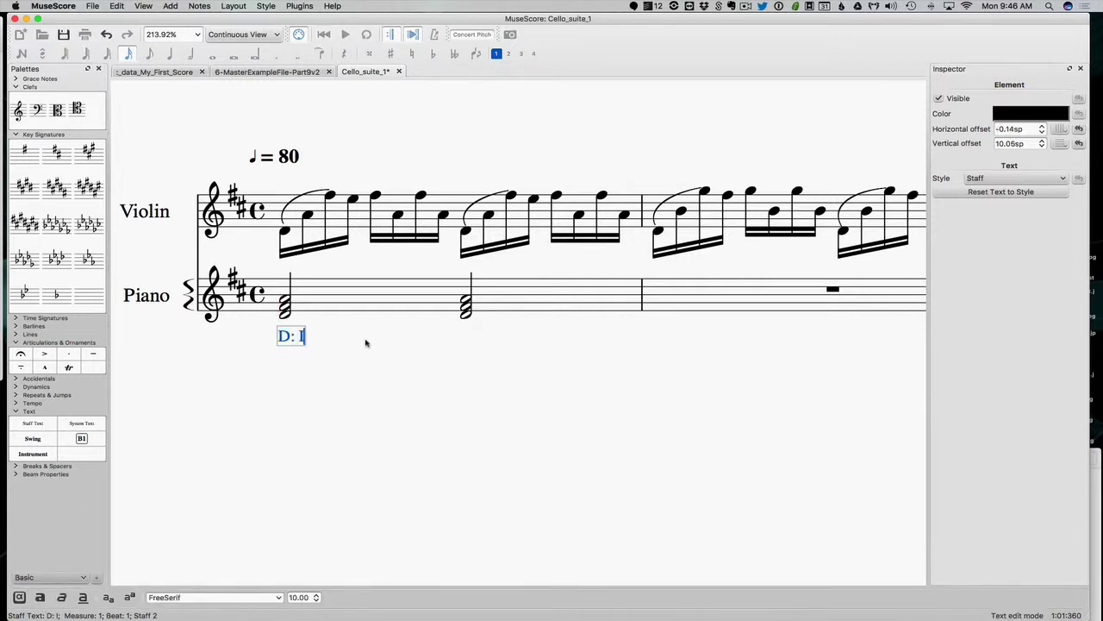
key(Escape)
drag(300, 339, 268, 334)
click(338, 336)
Step: Enter a half-note G4–B4–D5 chord on beat 1 of piano measure 2
click(466, 314)
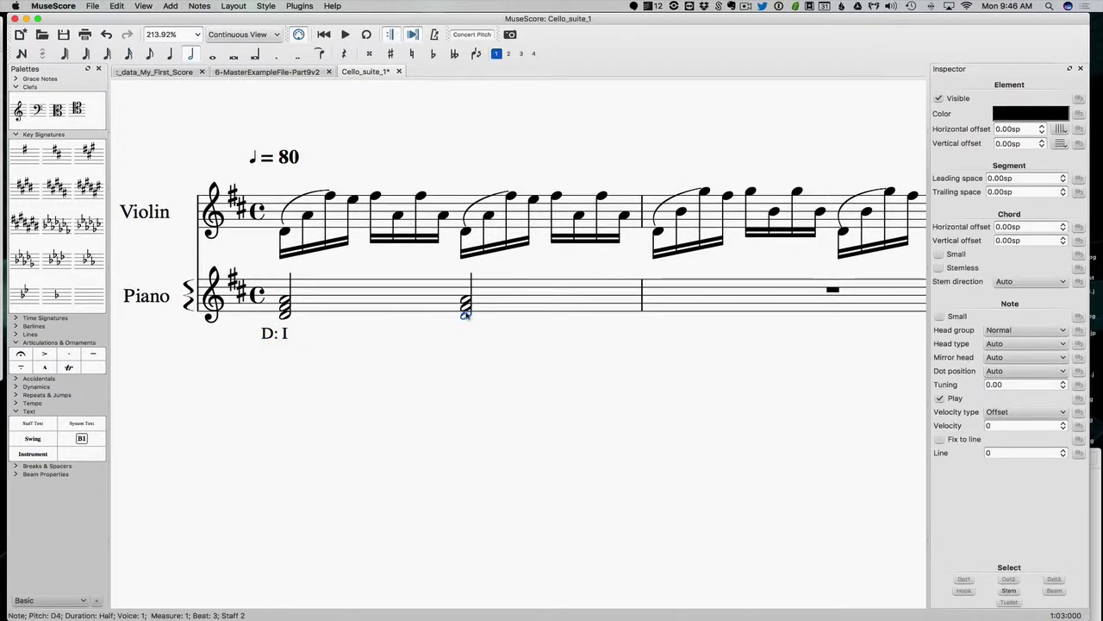
scroll(466, 314, right, 2)
click(670, 301)
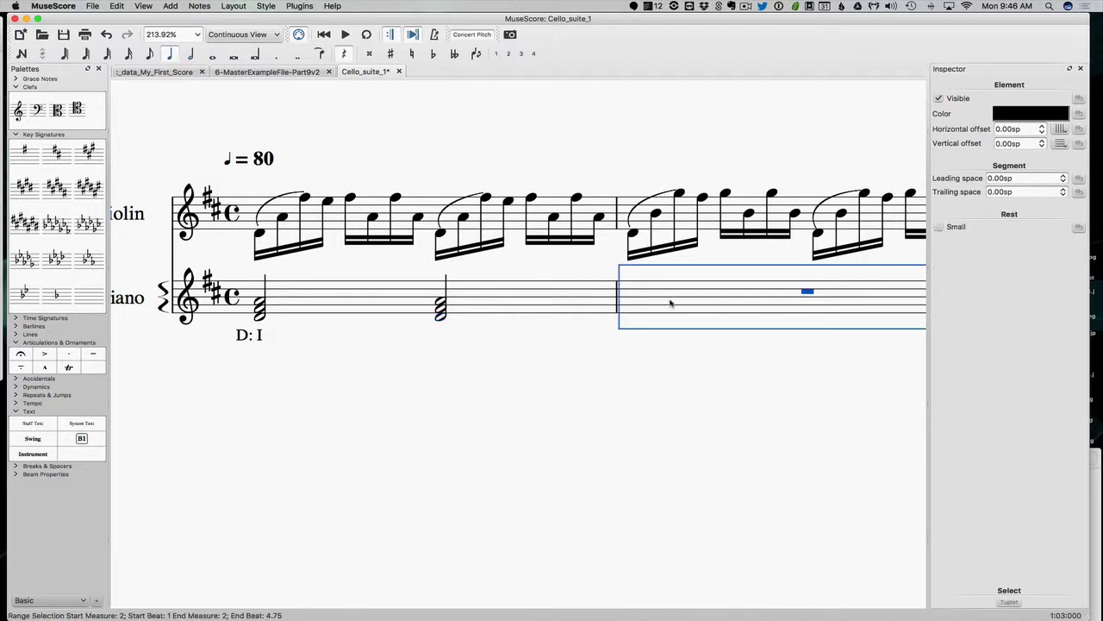
scroll(671, 301, right, 5)
scroll(670, 301, right, 2)
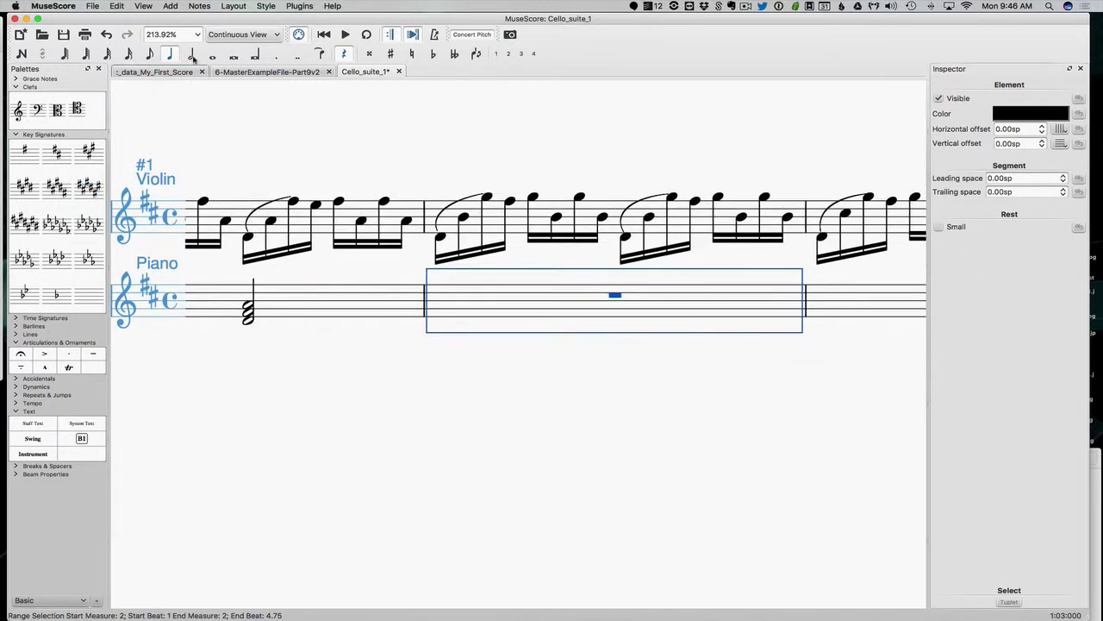
click(21, 53)
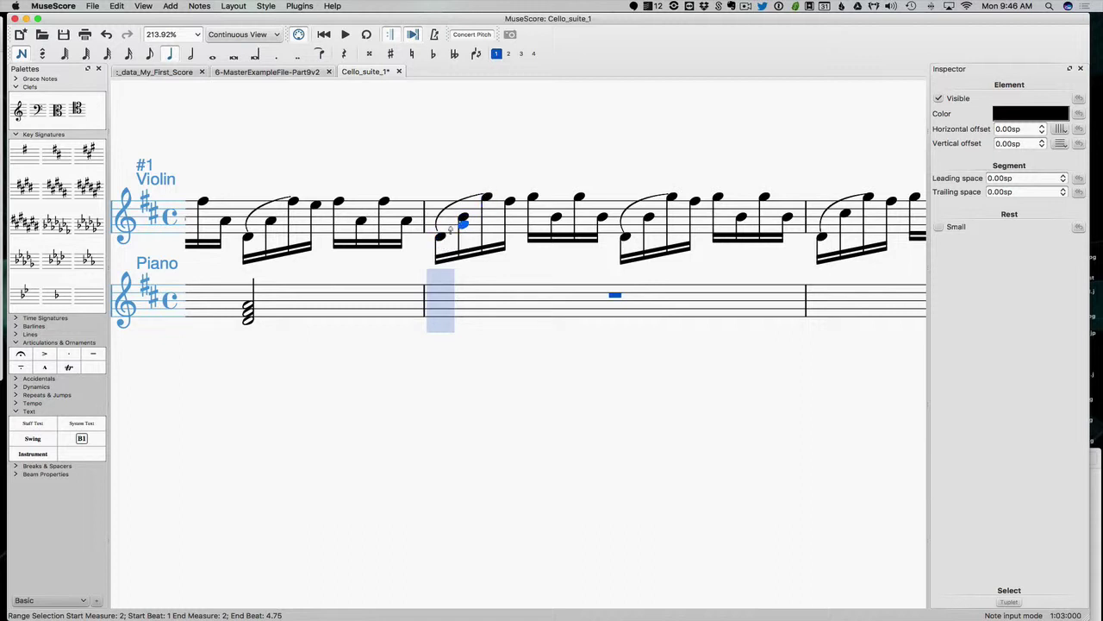
click(440, 309)
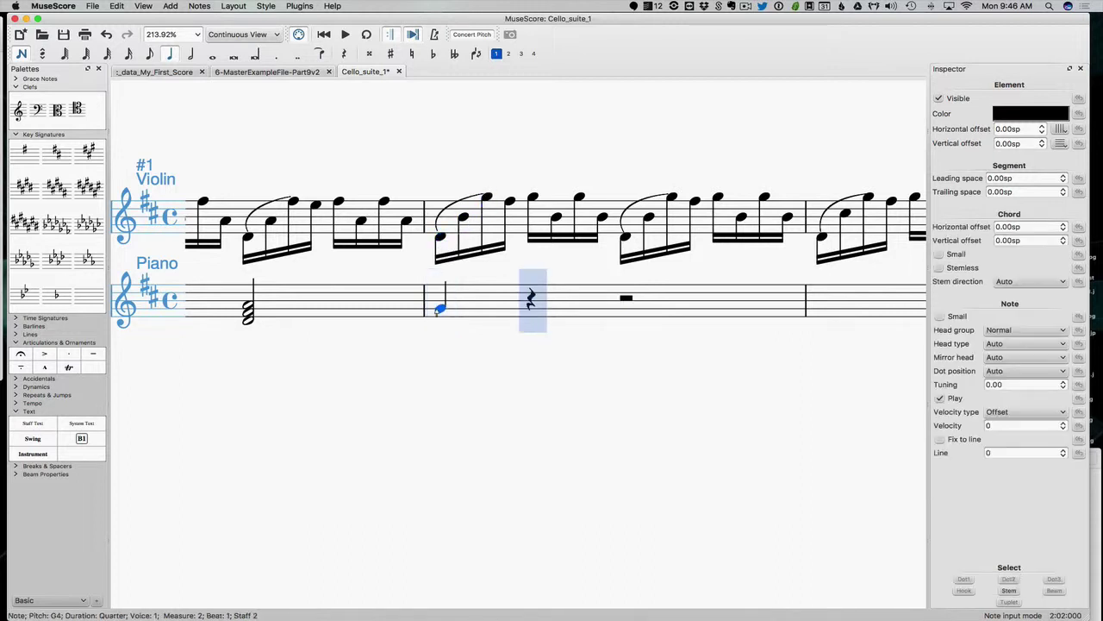
click(190, 53)
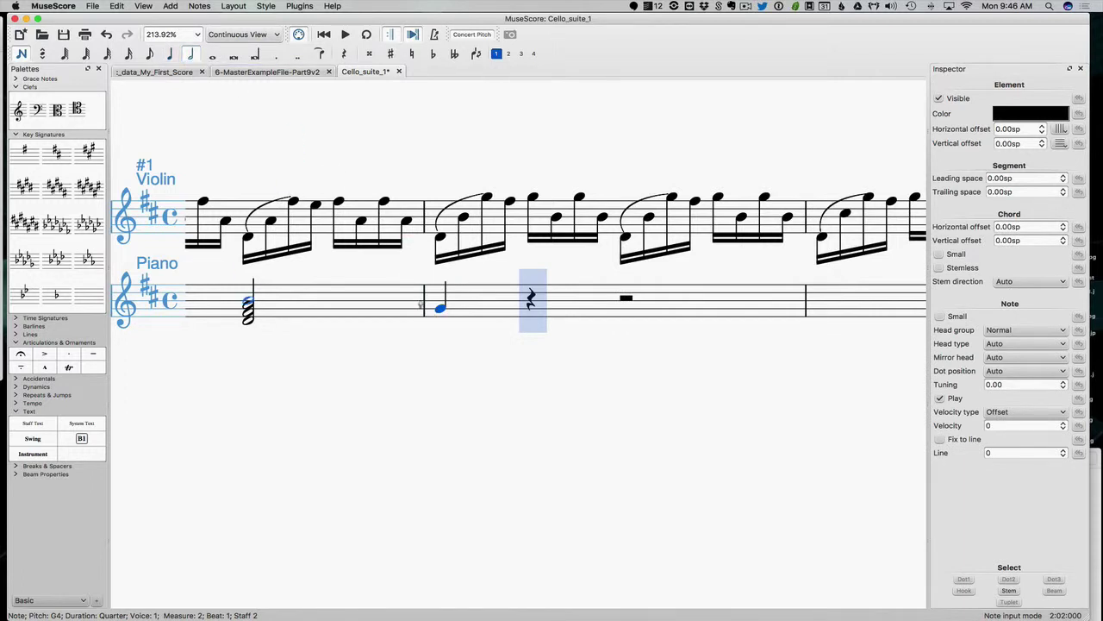
click(441, 311)
shift+click(440, 305)
shift+click(441, 298)
shift+click(441, 293)
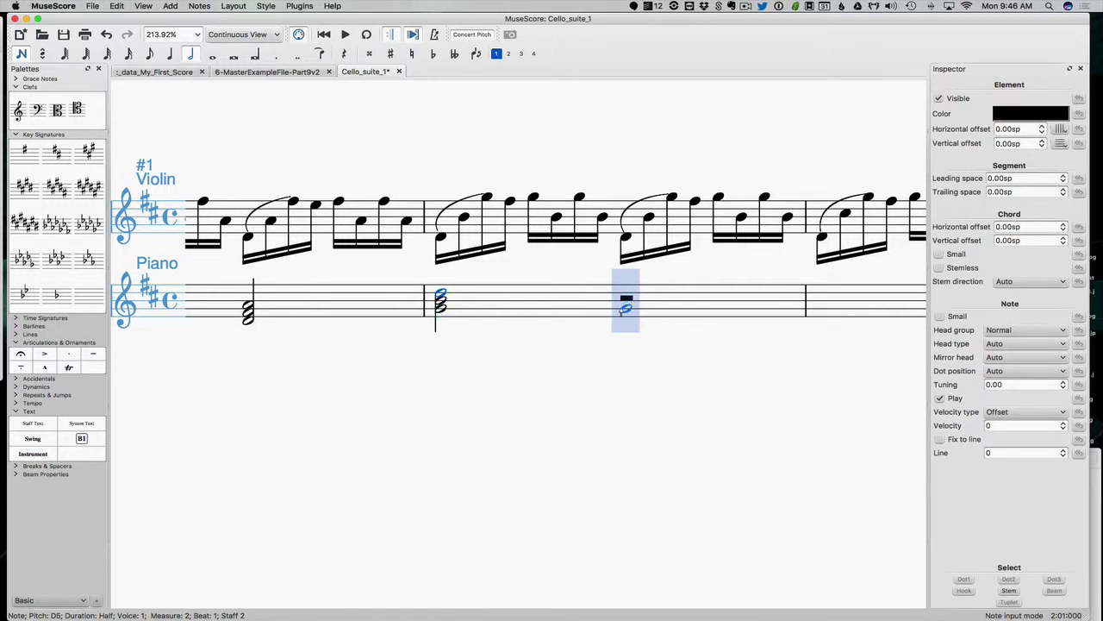
Step: Add the beat-3 half note in measure 2, raising it from G4 up to D5
click(624, 308)
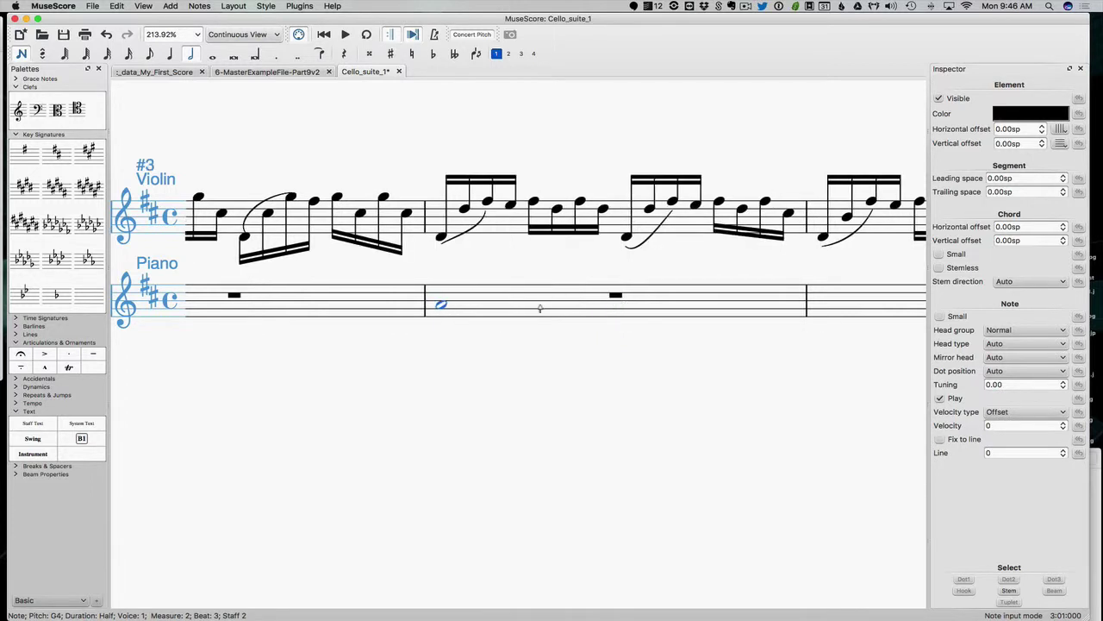
key(Up)
key(Up)
key(Up)
key(Up)
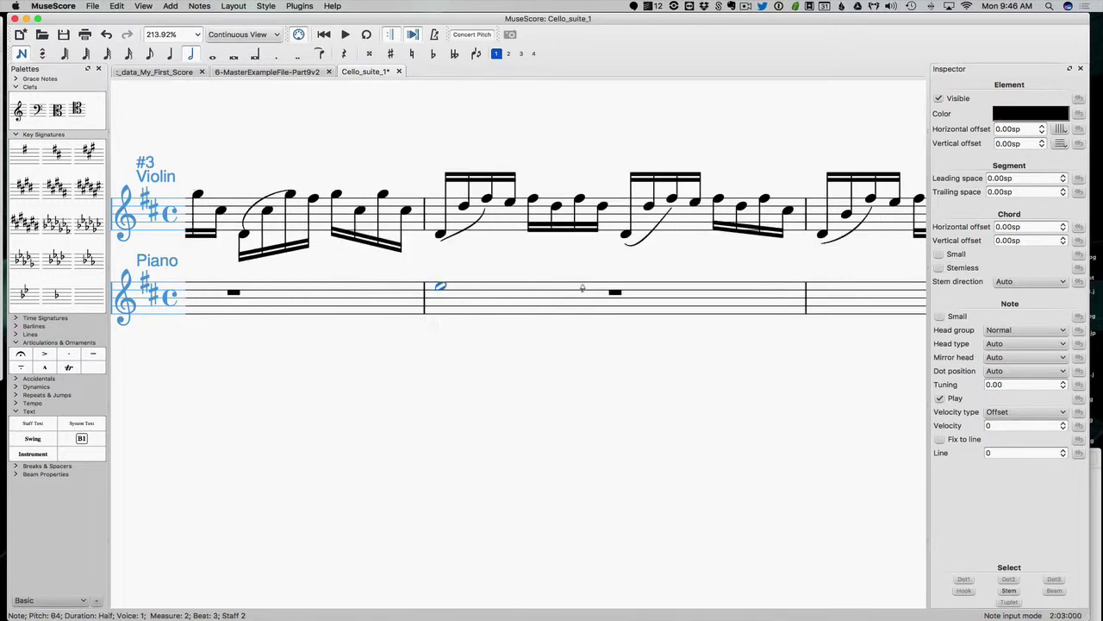
key(Up)
key(Up)
key(Up)
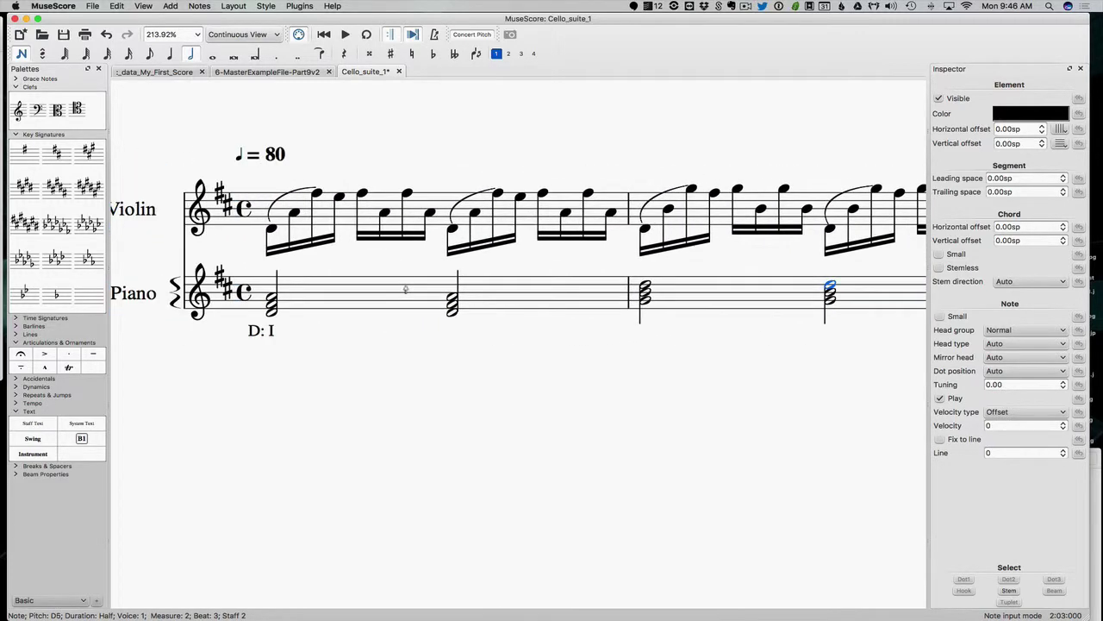
Step: Drop the top D of both measure-2 piano chords down an octave
scroll(517, 302, right, 5)
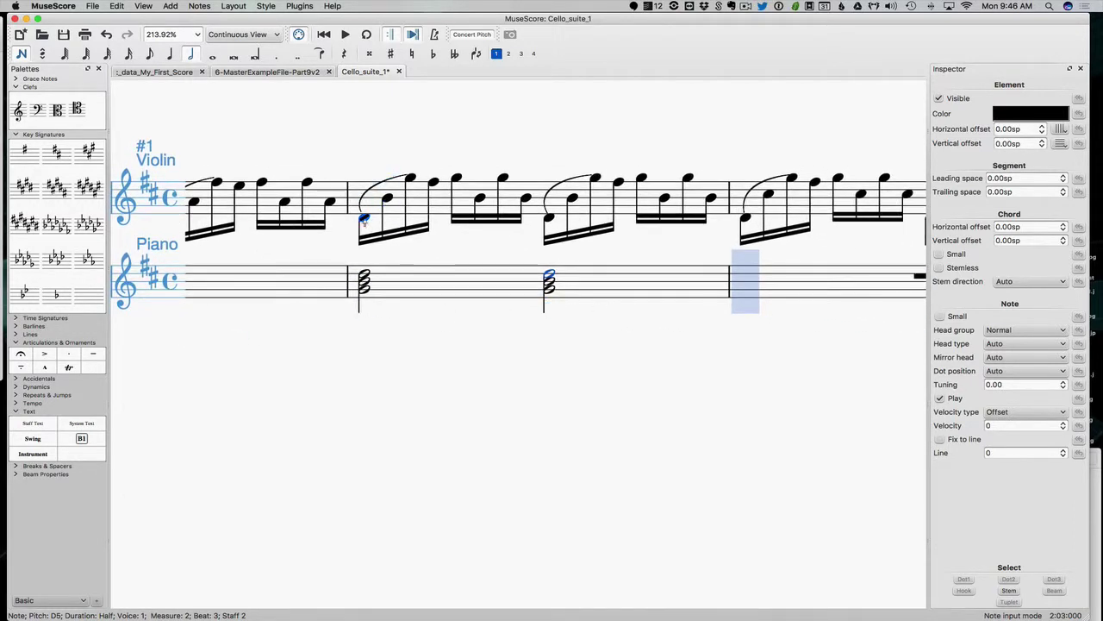
key(ctrl+Left)
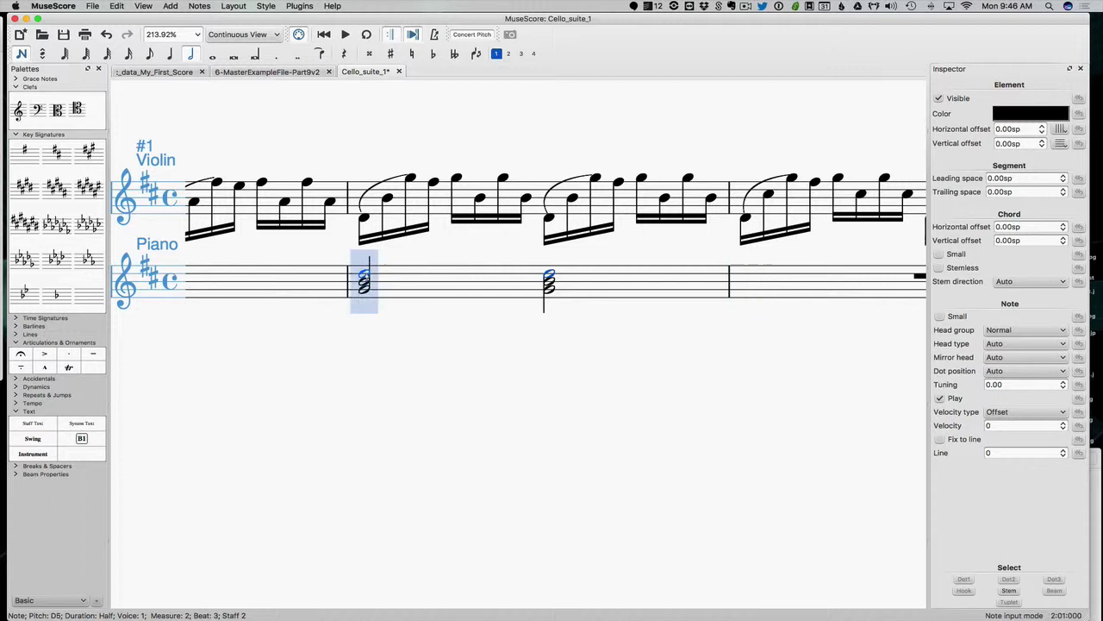
key(ctrl+Down)
key(Right)
key(ctrl+Down)
key(Right)
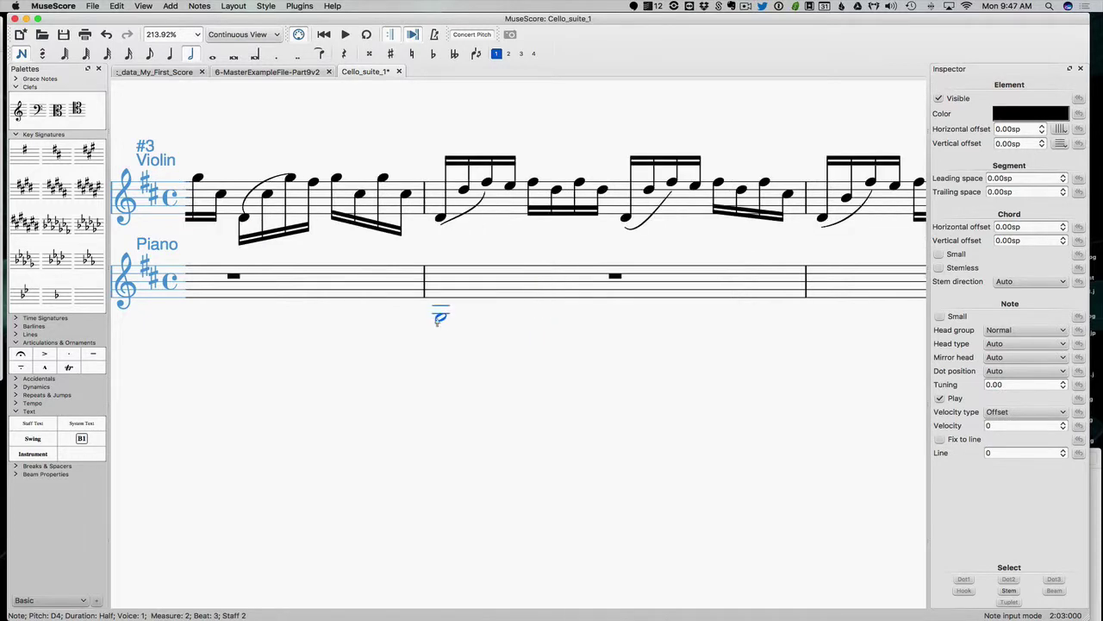
Step: Attach a new staff text to the first piano chord of measure 2
scroll(437, 323, left, 5)
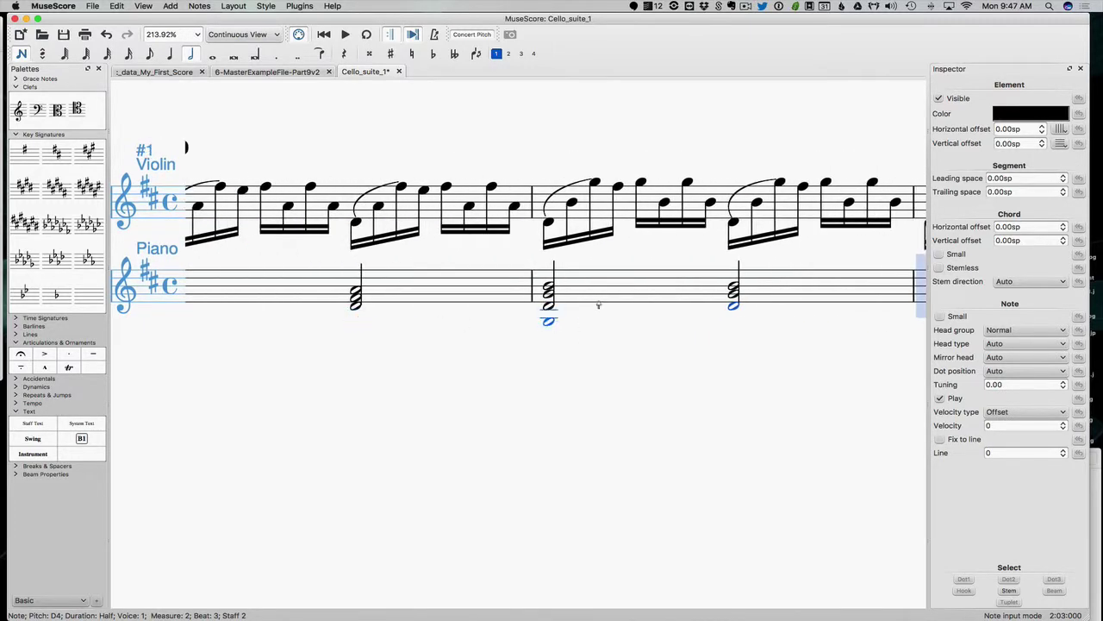
scroll(500, 328, left, 8)
scroll(534, 330, right, 7)
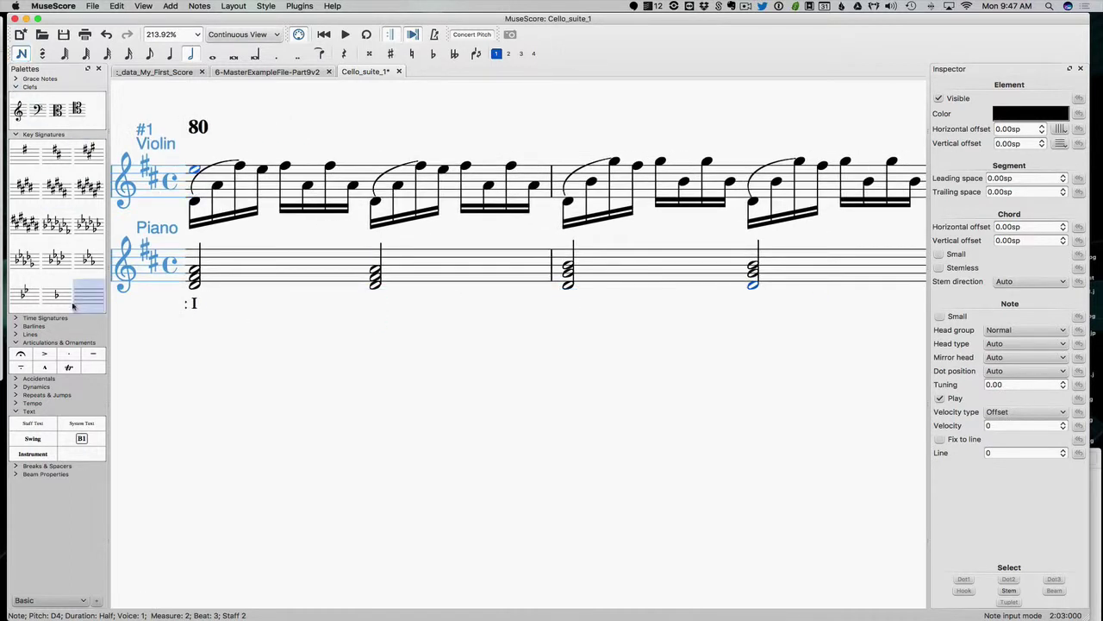
drag(31, 428, 636, 309)
Step: Replace the staff text placeholder with 'IV 6/4' and nudge it into place
key(Escape)
double_click(608, 306)
key(BackSpace)
key(BackSpace)
key(BackSpace)
key(BackSpace)
key(BackSpace)
key(BackSpace)
key(BackSpace)
key(BackSpace)
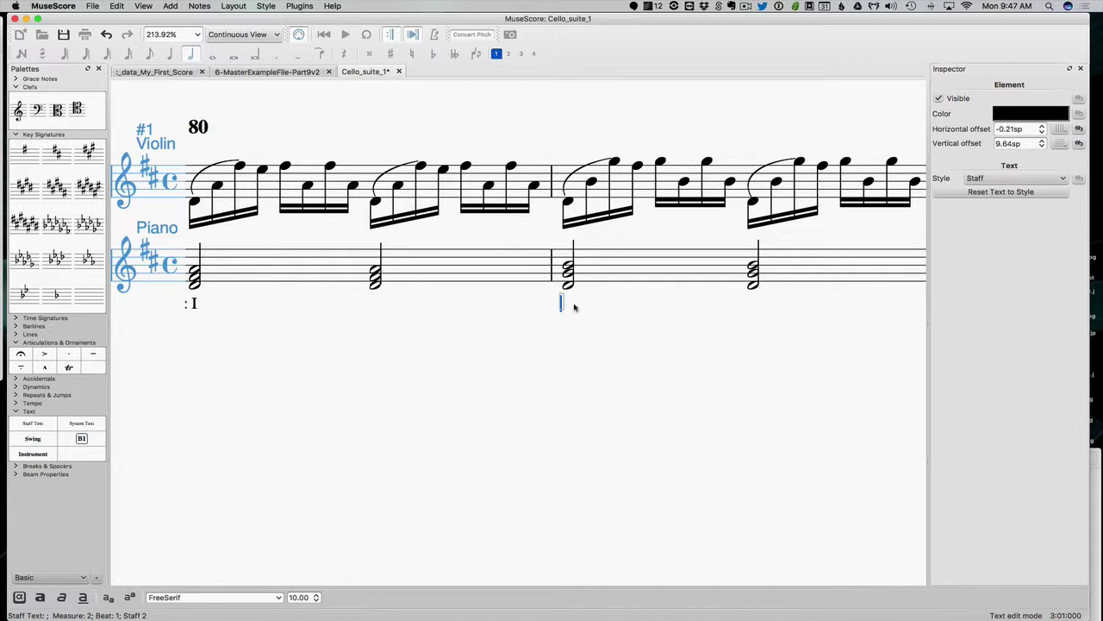
text(IV)
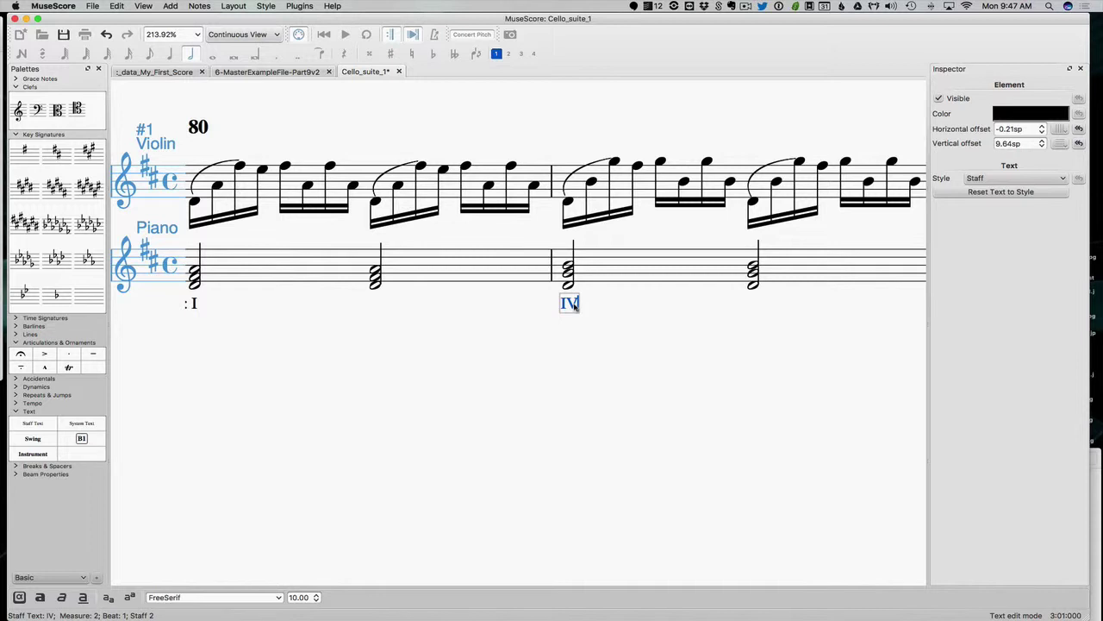
text( 6/4)
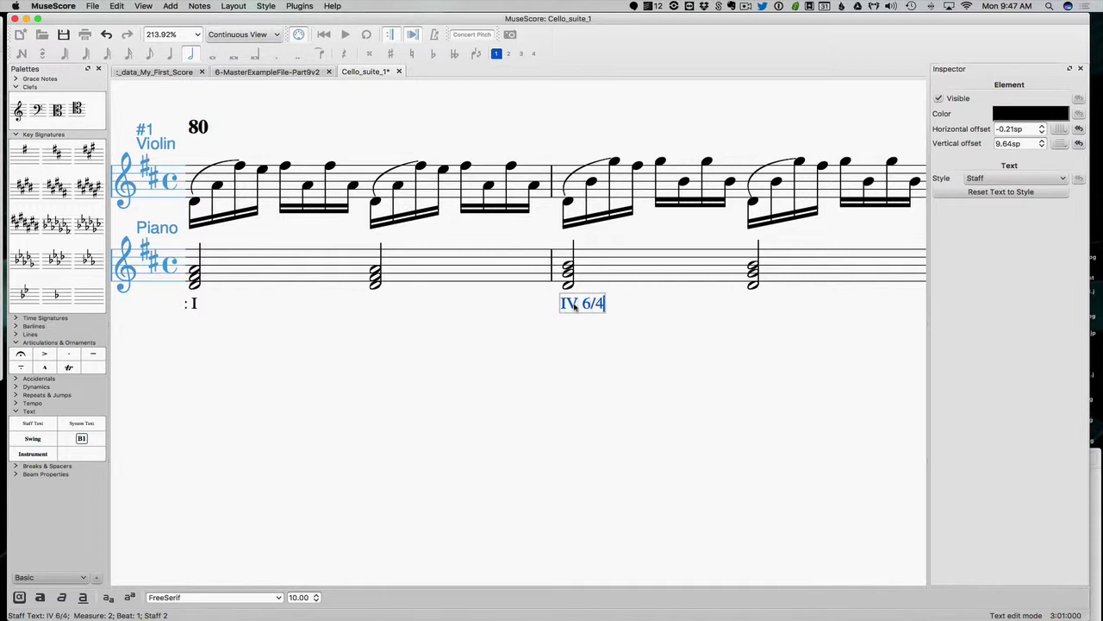
key(Escape)
drag(569, 304, 569, 302)
scroll(576, 336, right, 5)
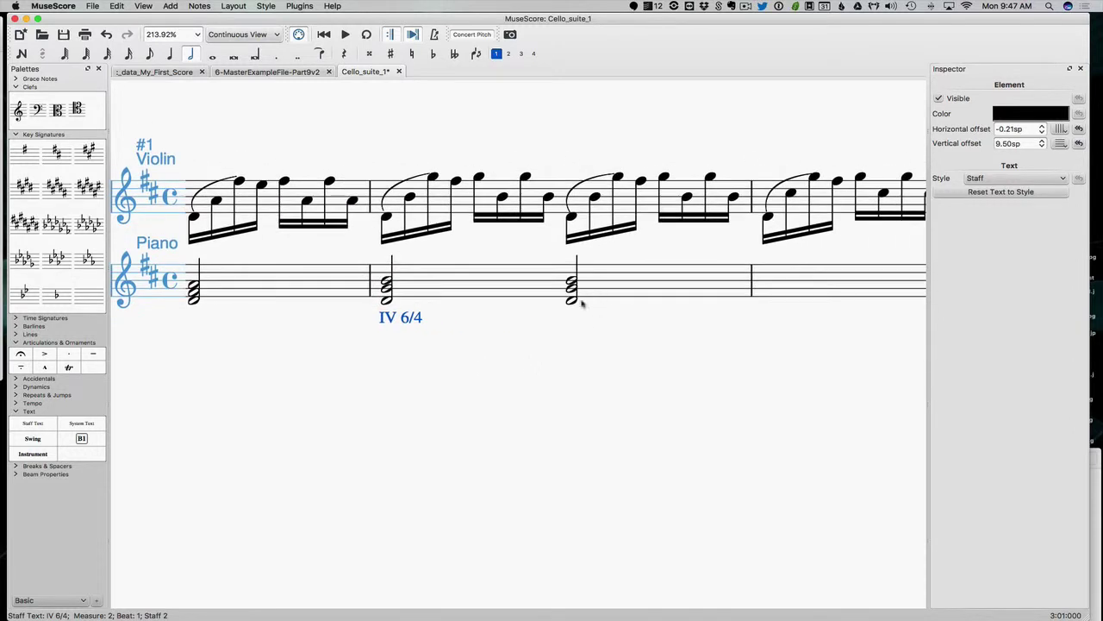
click(456, 182)
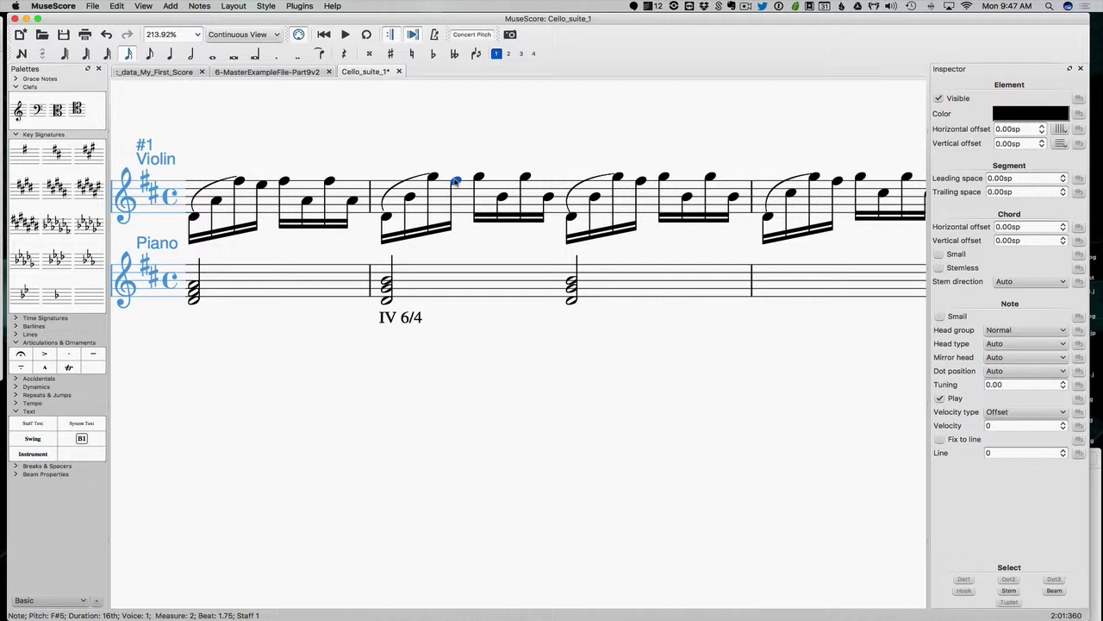
scroll(456, 181, down, 3)
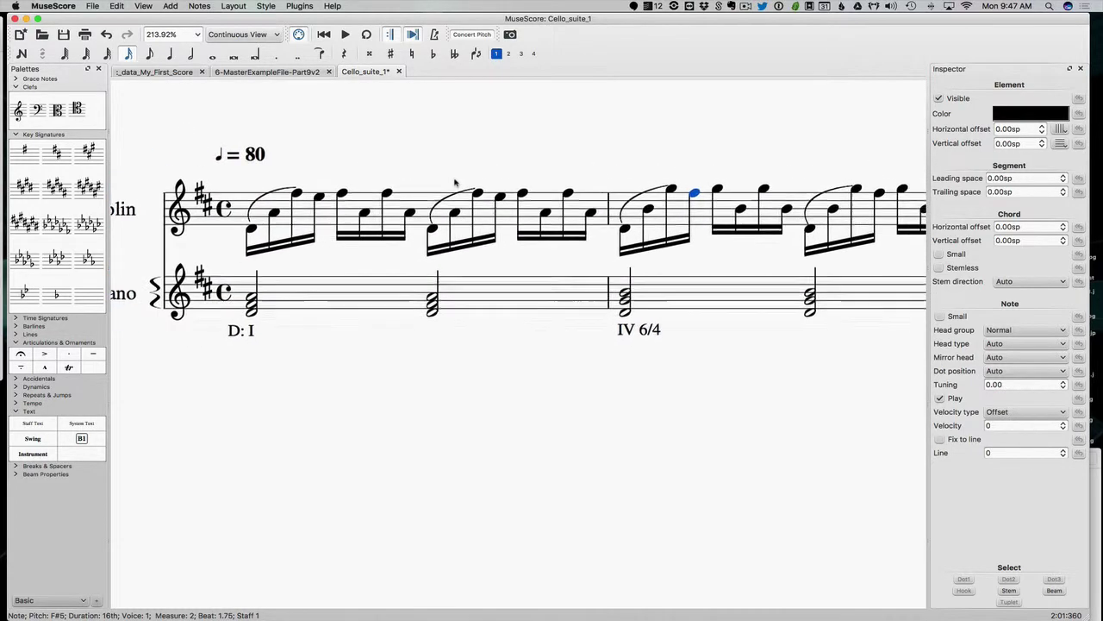
scroll(456, 181, down, 2)
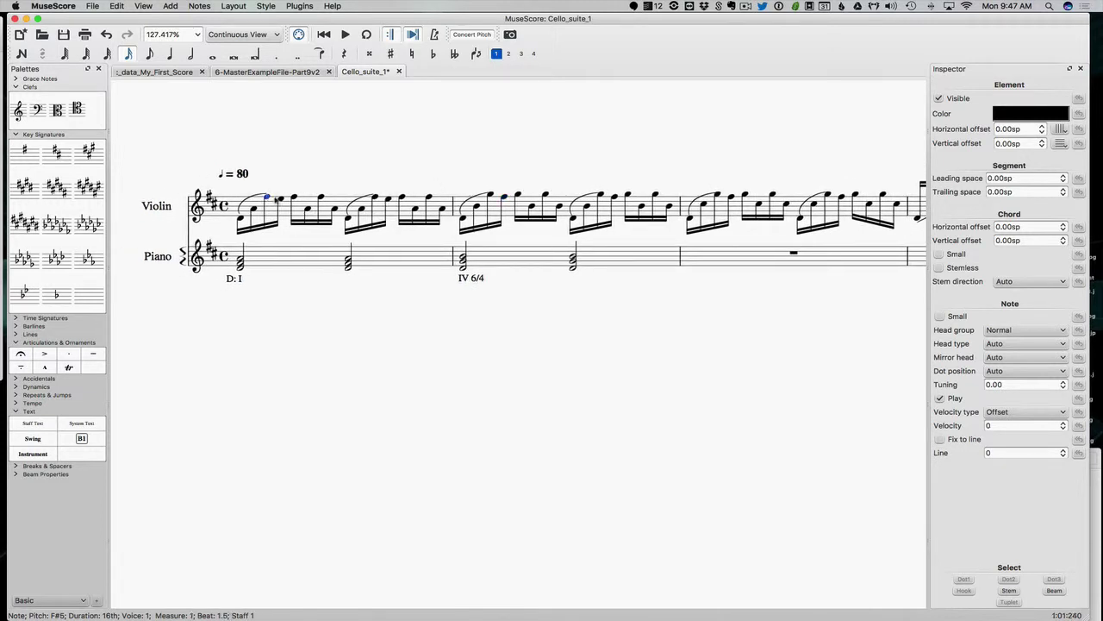
click(295, 199)
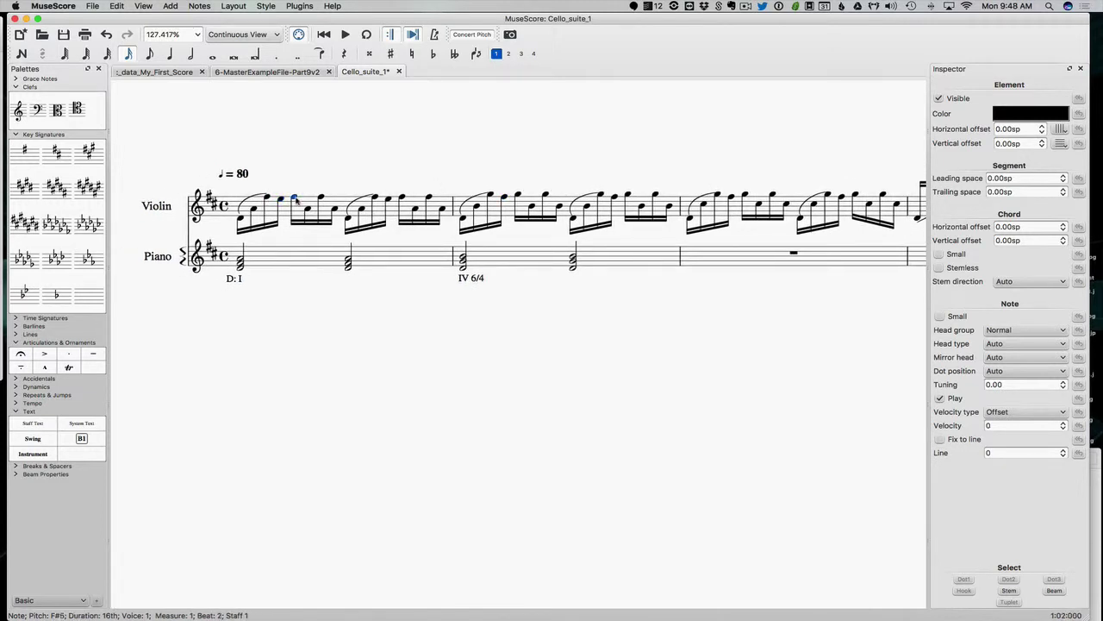
click(388, 200)
click(405, 199)
click(491, 197)
click(505, 197)
click(517, 197)
click(601, 196)
click(615, 199)
click(626, 196)
click(717, 196)
click(731, 198)
click(745, 196)
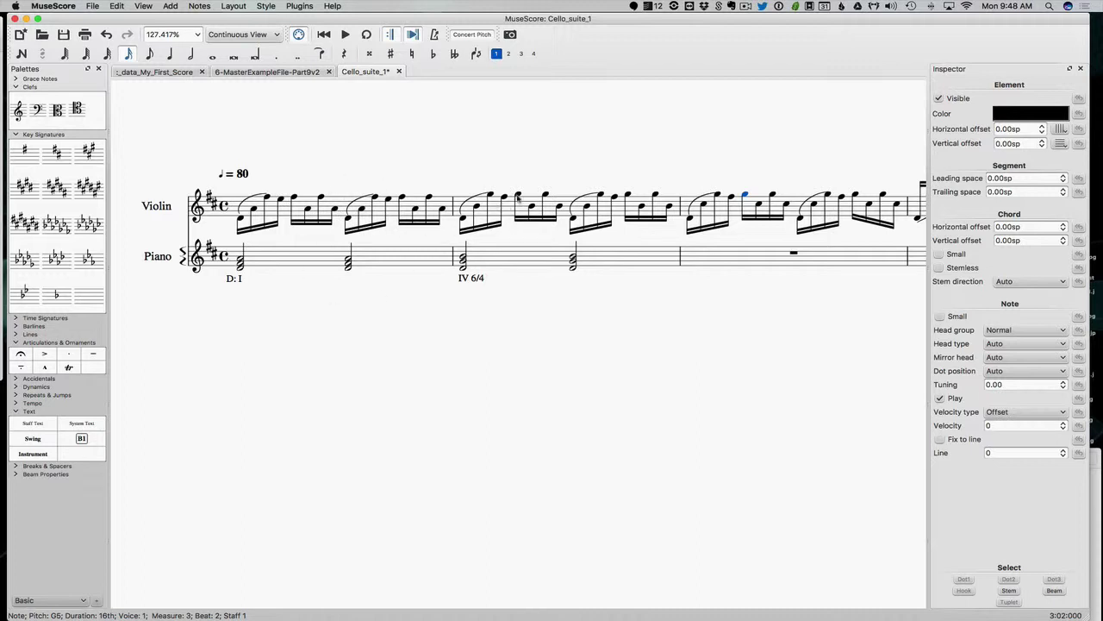
click(505, 199)
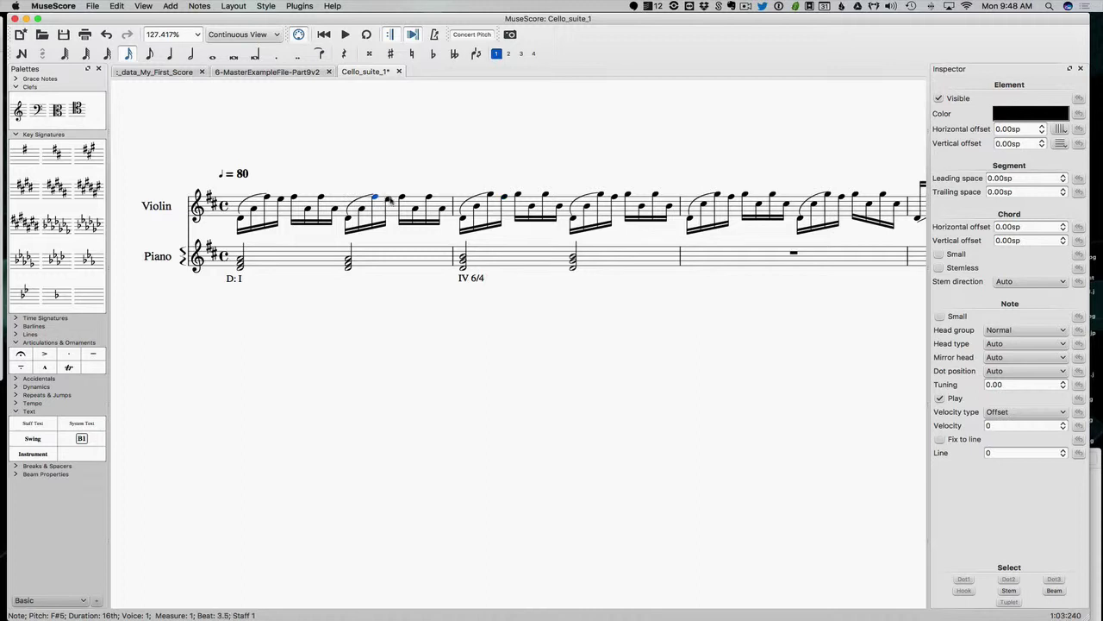
click(402, 197)
click(389, 199)
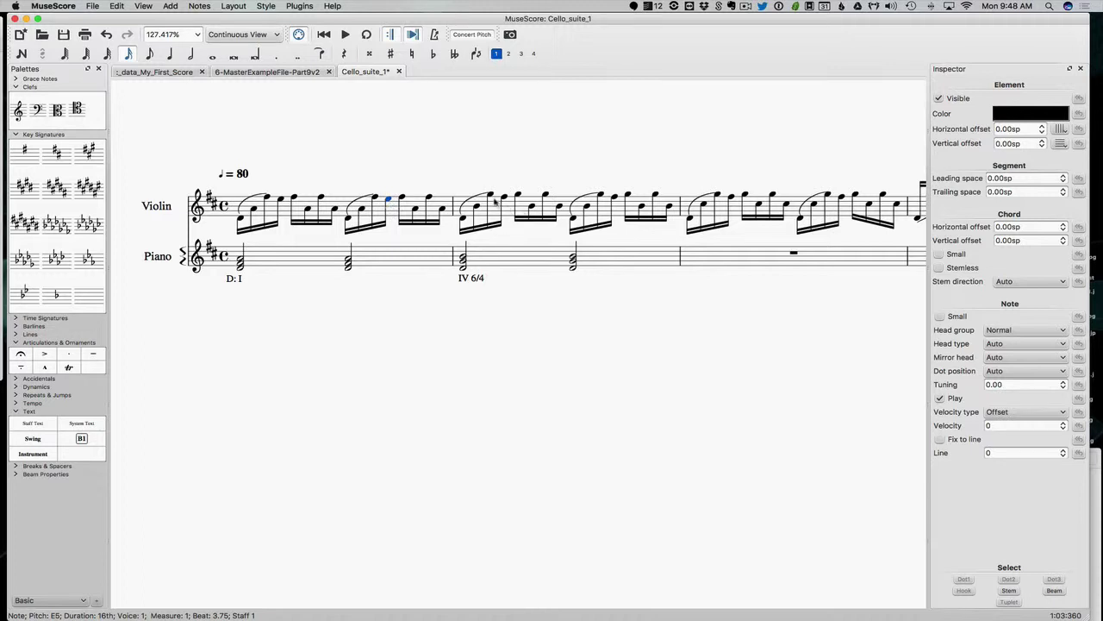
click(505, 199)
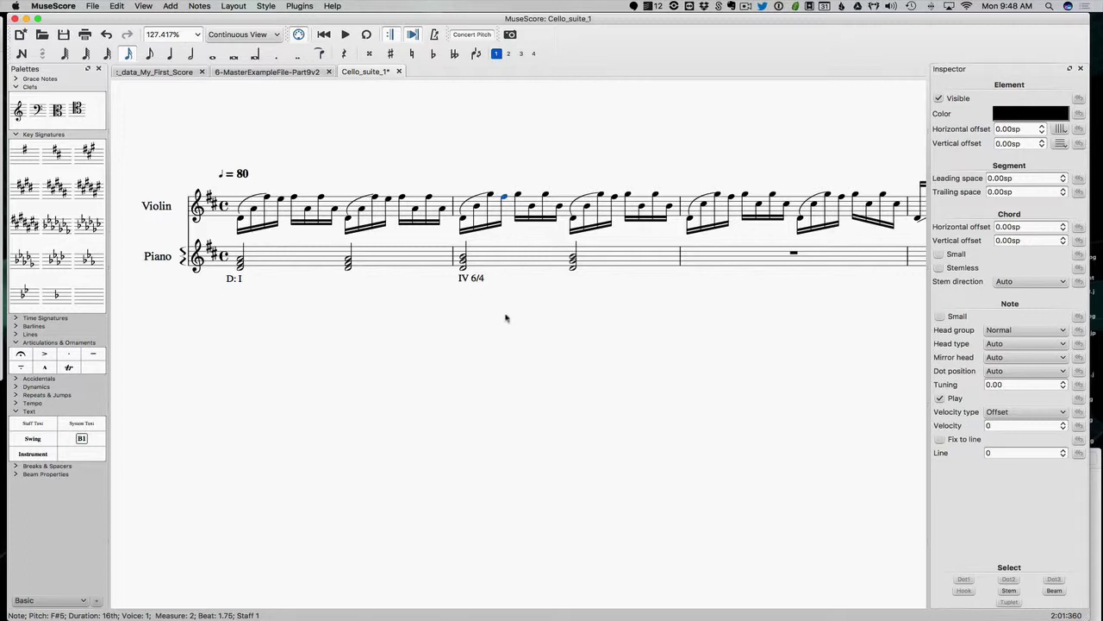
scroll(488, 289, right, 1)
scroll(487, 287, right, 1)
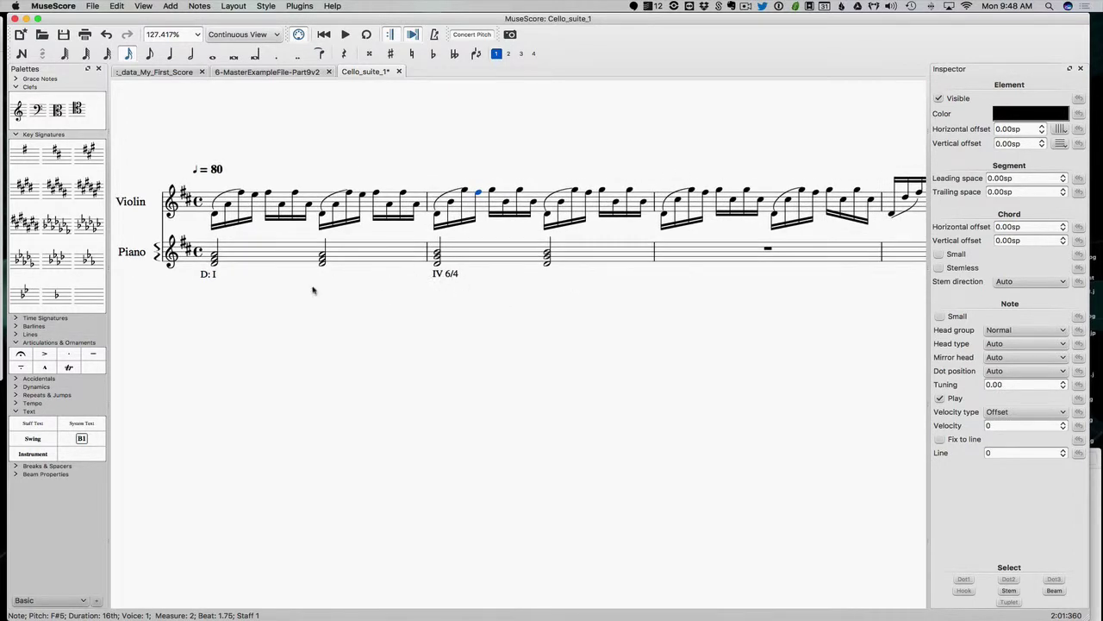